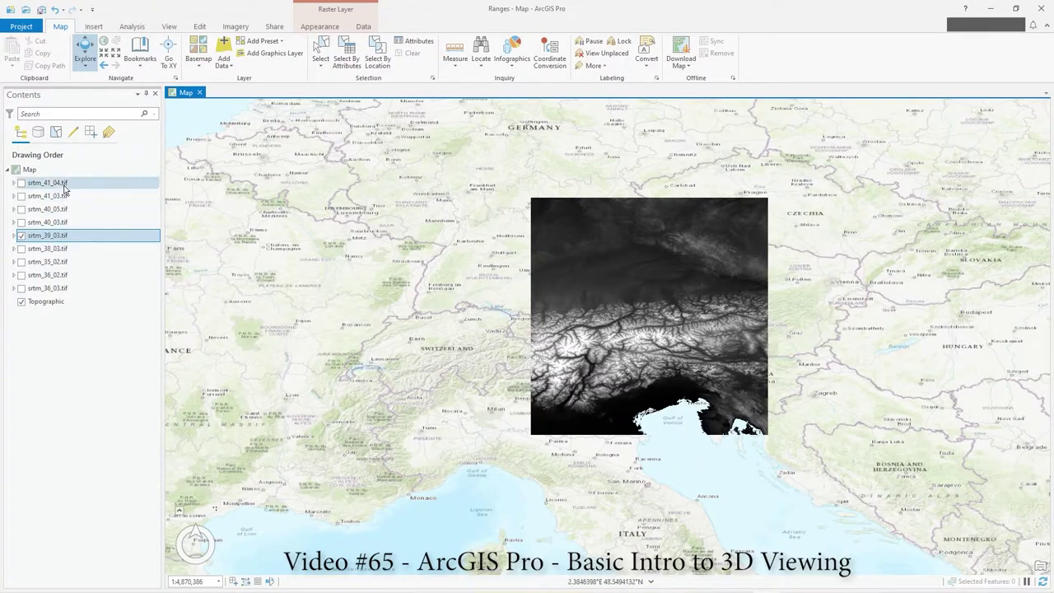
# Show all the hidden SRTM raster layers on the map to view the areas of Europe they cover
pyautogui.click(20, 182)
pyautogui.click(21, 195)
pyautogui.click(20, 209)
pyautogui.click(21, 222)
pyautogui.click(20, 248)
pyautogui.click(21, 261)
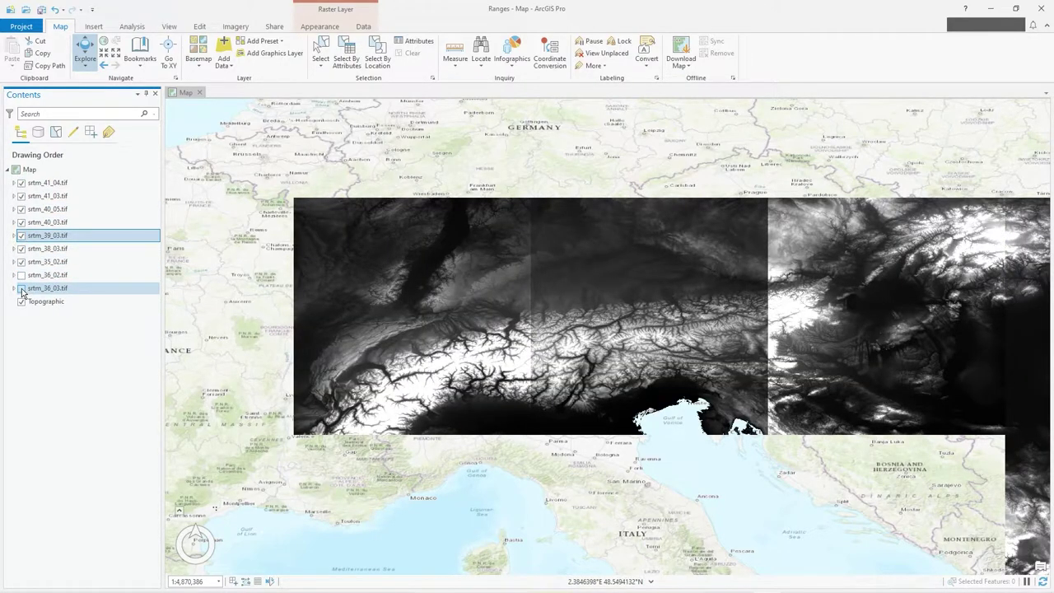
pyautogui.click(21, 288)
pyautogui.click(21, 274)
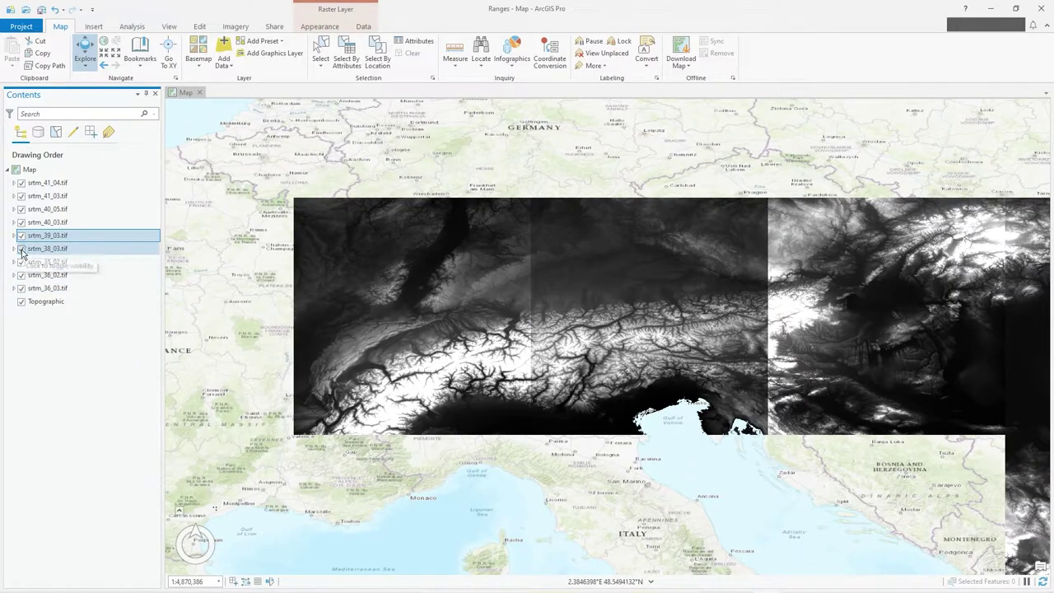
pyautogui.scroll(-3, 495, 329)
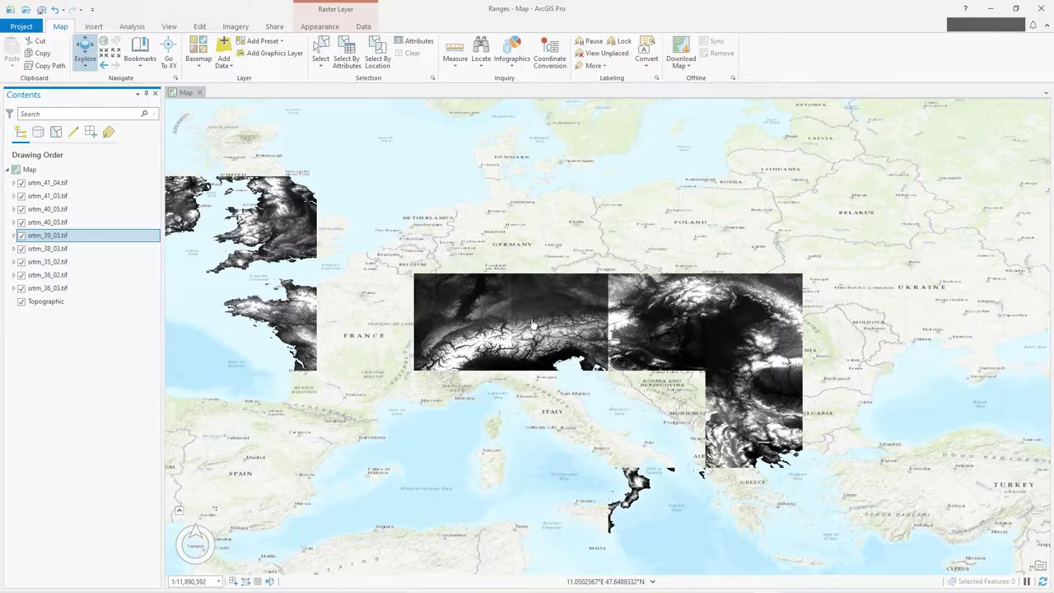
pyautogui.scroll(4, 574, 322)
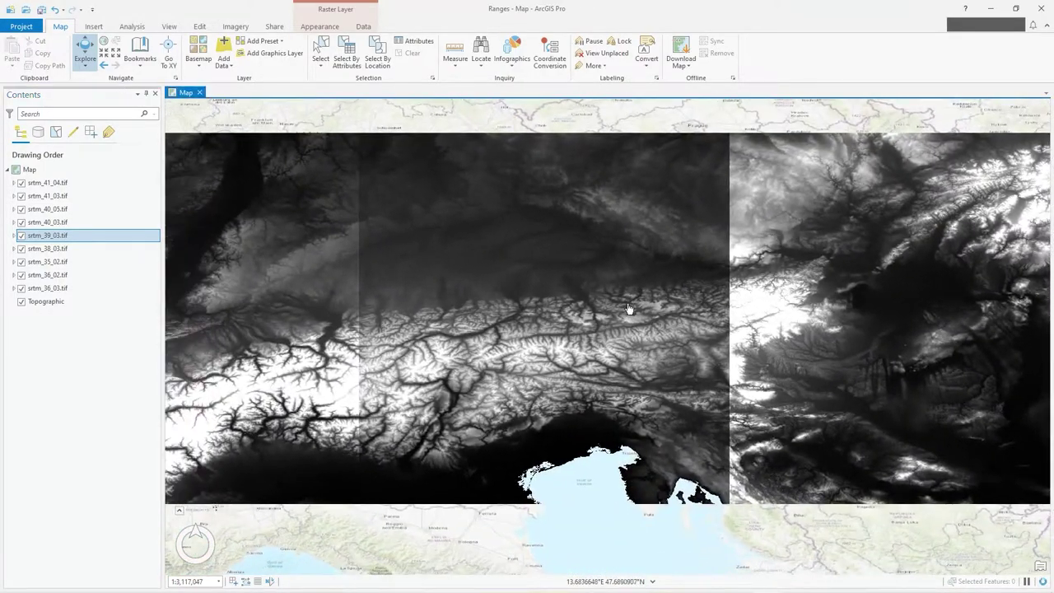
# Hide all SRTM raster layers again except srtm_39_03.tif, leaving the Topographic basemap visible
pyautogui.click(22, 183)
pyautogui.click(21, 196)
pyautogui.click(21, 209)
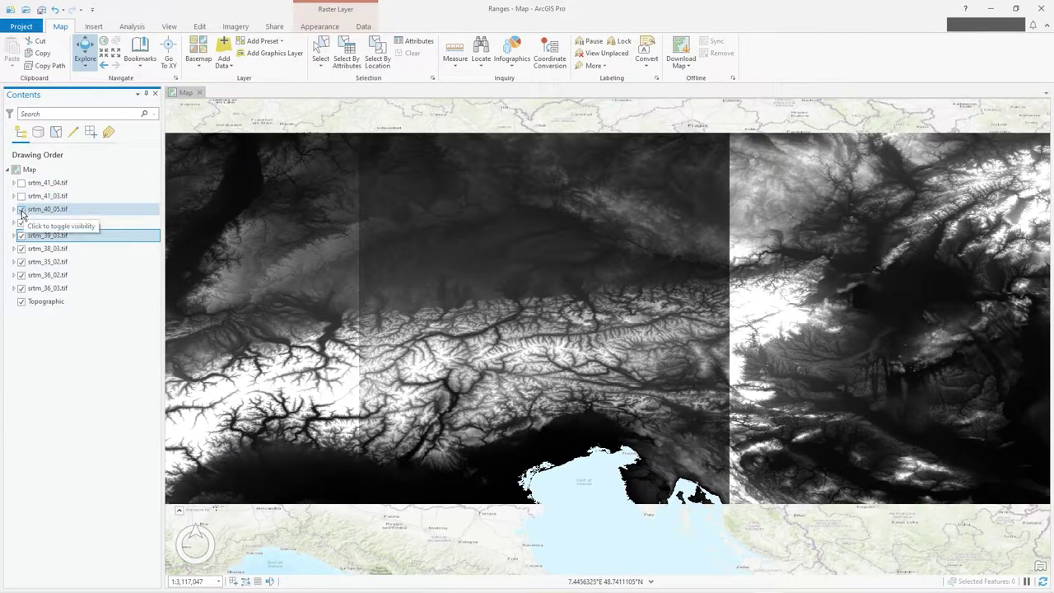
pyautogui.click(21, 223)
pyautogui.click(21, 249)
pyautogui.click(21, 262)
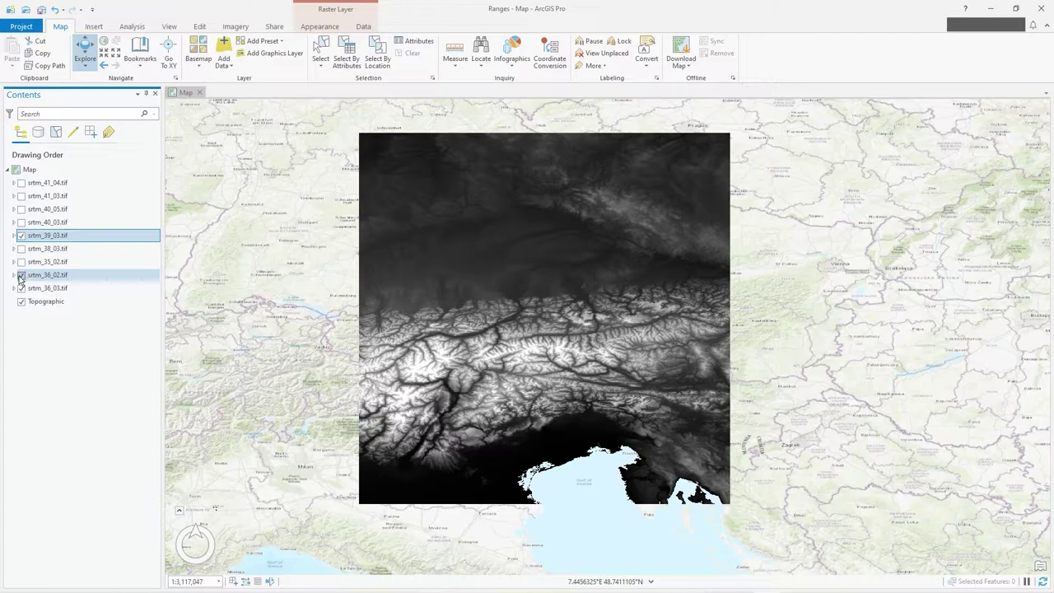
pyautogui.click(21, 275)
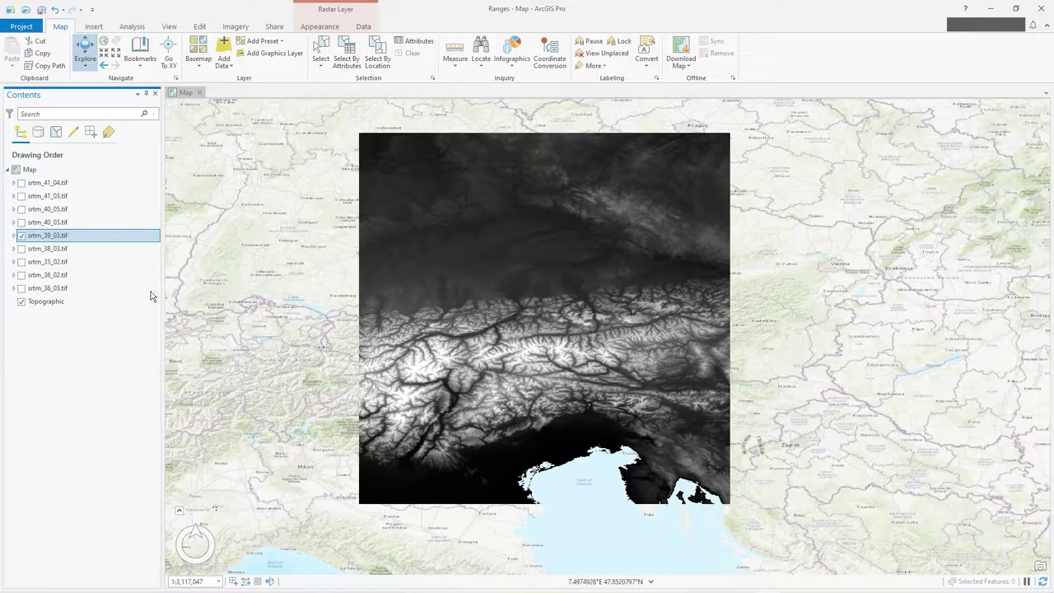
# Select the Topographic layer and examine the srtm_39_03.tif elevation raster up close over its Alpine ridges and valleys
pyautogui.click(98, 302)
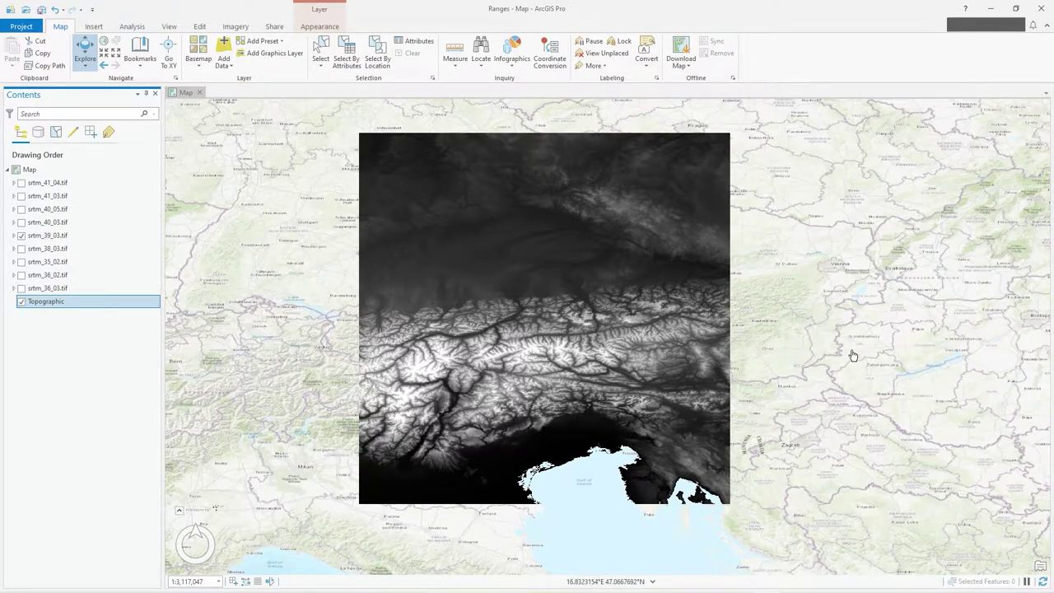
pyautogui.scroll(3, 807, 370)
pyautogui.moveTo(536, 282); pyautogui.dragTo(688, 316)
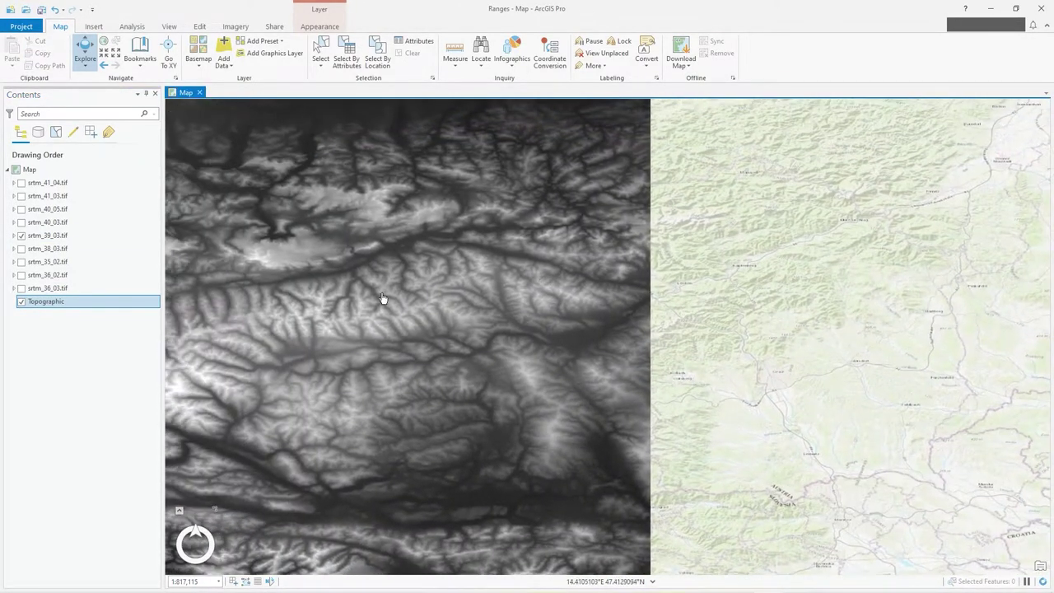
pyautogui.moveTo(412, 349); pyautogui.dragTo(568, 270)
pyautogui.scroll(3, 551, 293)
pyautogui.scroll(4, 551, 294)
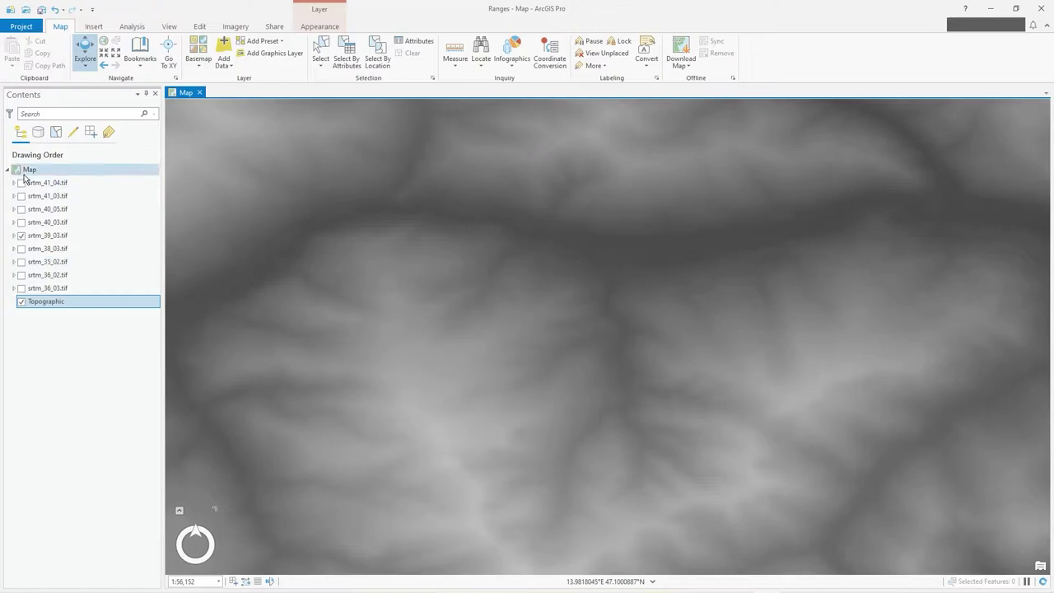
# Hide the srtm_39_03.tif raster and inspect the Topographic basemap around the Millstätter See
pyautogui.click(21, 235)
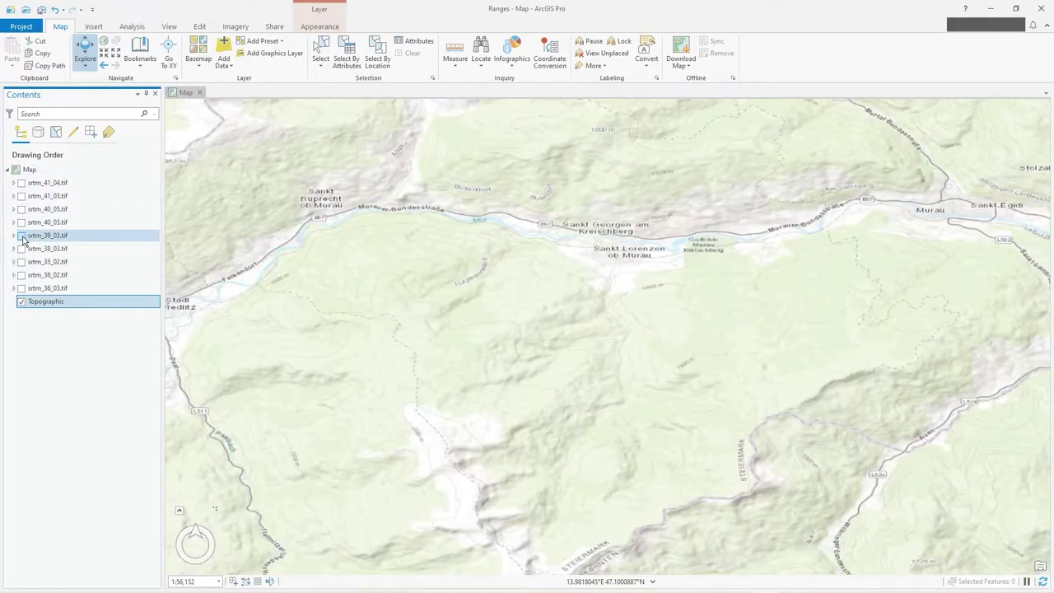
pyautogui.scroll(-2, 595, 283)
pyautogui.scroll(-2, 711, 273)
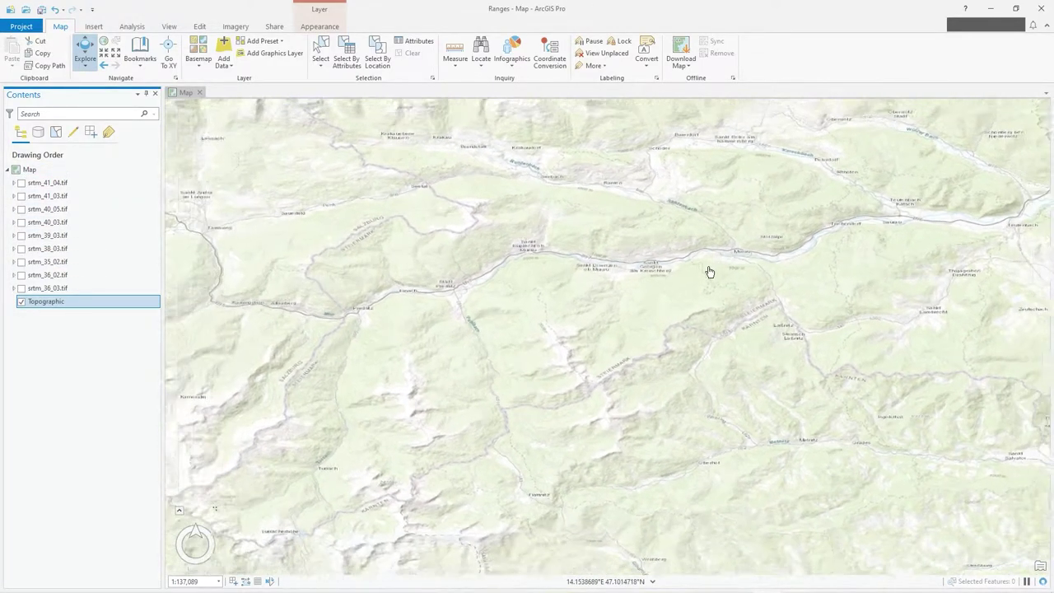
pyautogui.scroll(-2, 654, 303)
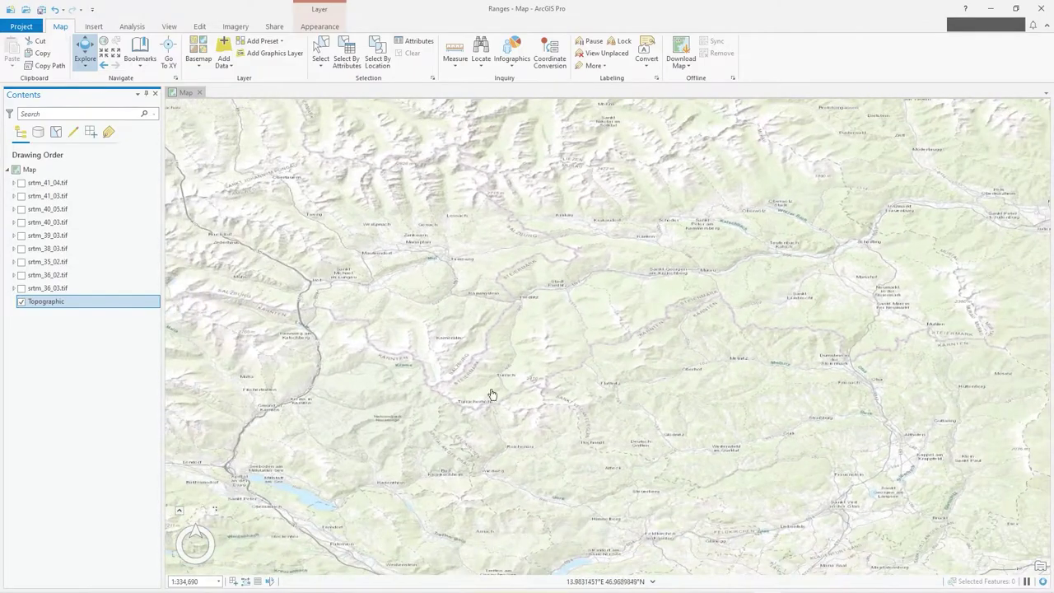
pyautogui.moveTo(382, 424); pyautogui.dragTo(629, 298)
pyautogui.scroll(5, 529, 364)
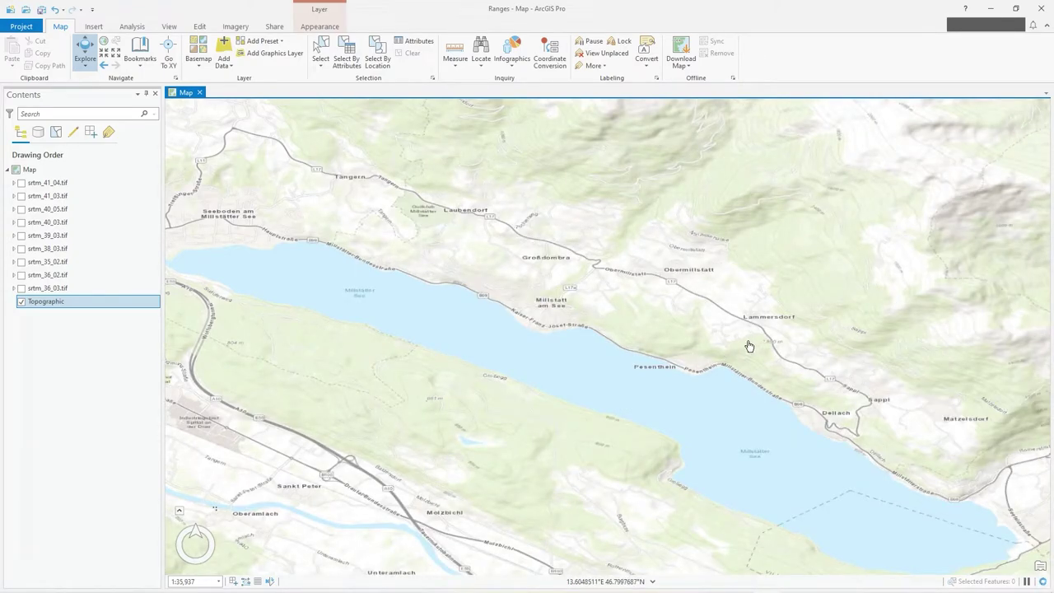
# Show the srtm_39_03.tif raster again over the Millstätter See and the surrounding mountains
pyautogui.click(21, 236)
pyautogui.scroll(-3, 553, 313)
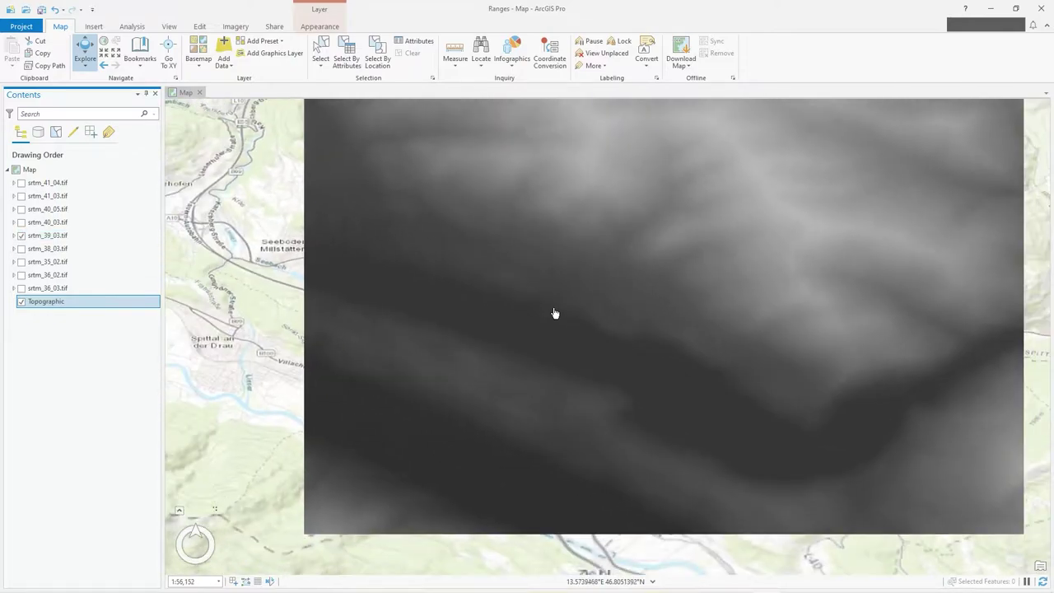
pyautogui.scroll(-2, 555, 313)
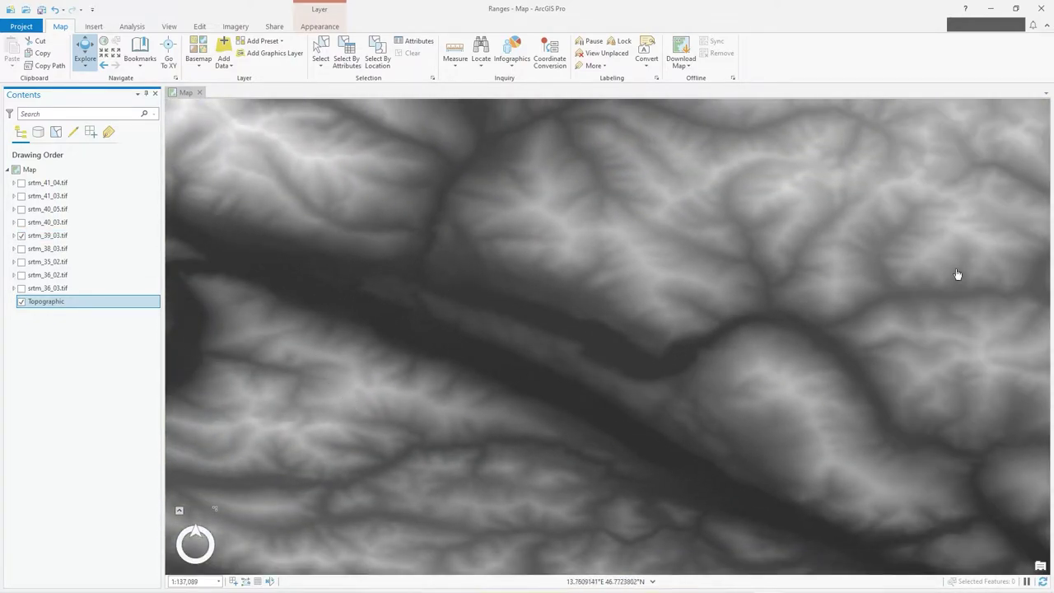
# Convert the 2D map to a local scene
pyautogui.click(169, 28)
pyautogui.click(64, 32)
pyautogui.click(168, 26)
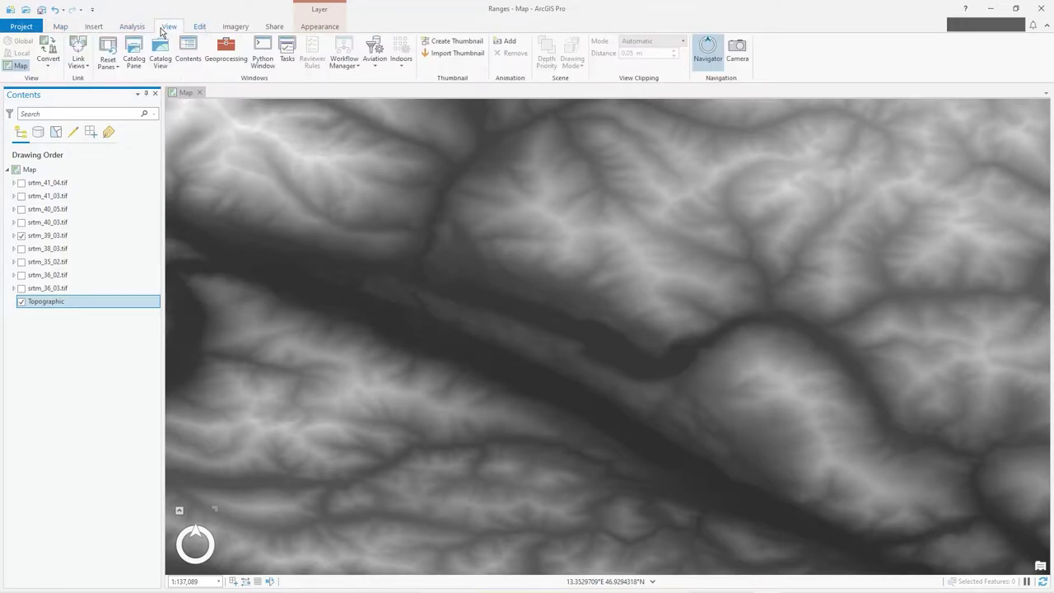
pyautogui.click(42, 66)
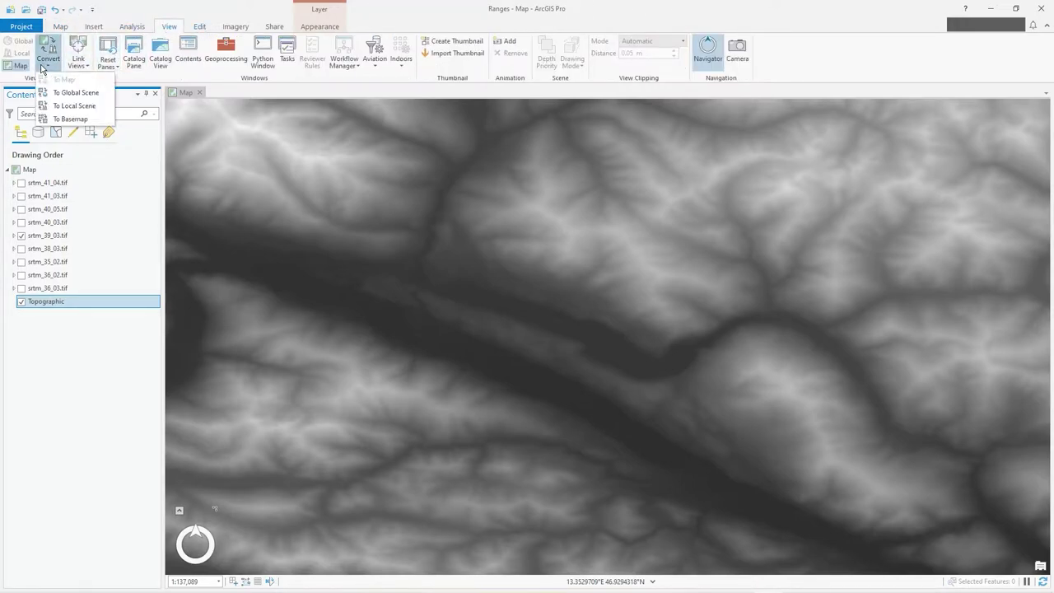
pyautogui.click(81, 107)
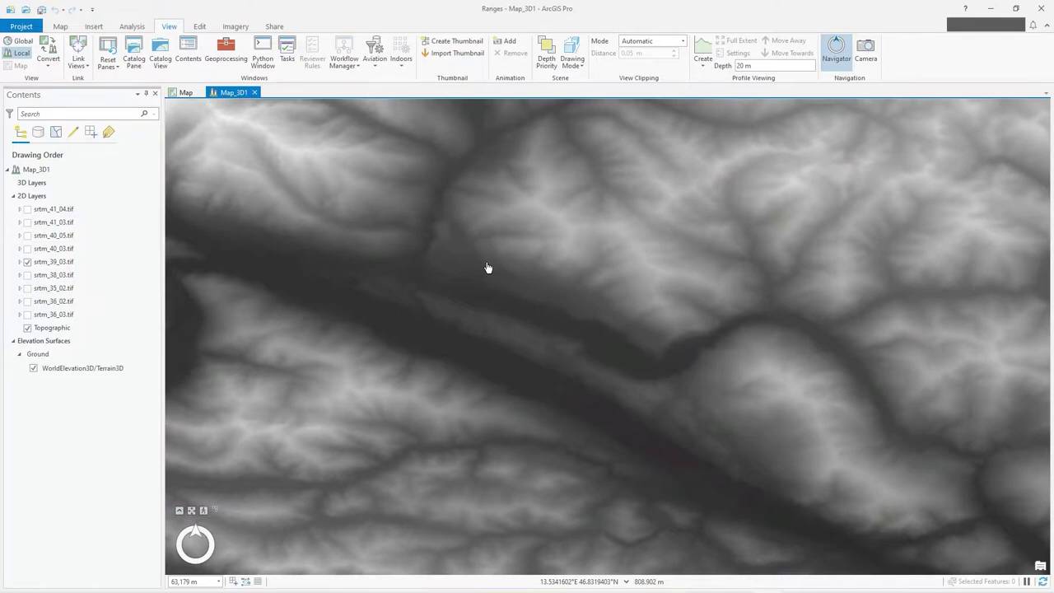
# Expand the on-screen navigator in the local scene, turn on planar navigation and try it over the elevation raster
pyautogui.scroll(-2, 548, 371)
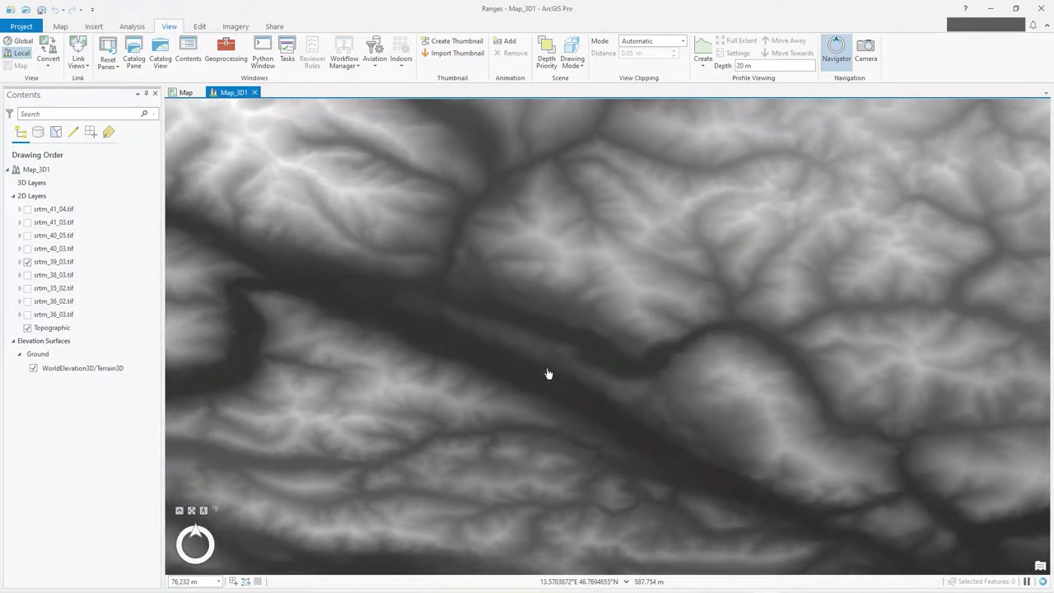
pyautogui.scroll(-3, 549, 374)
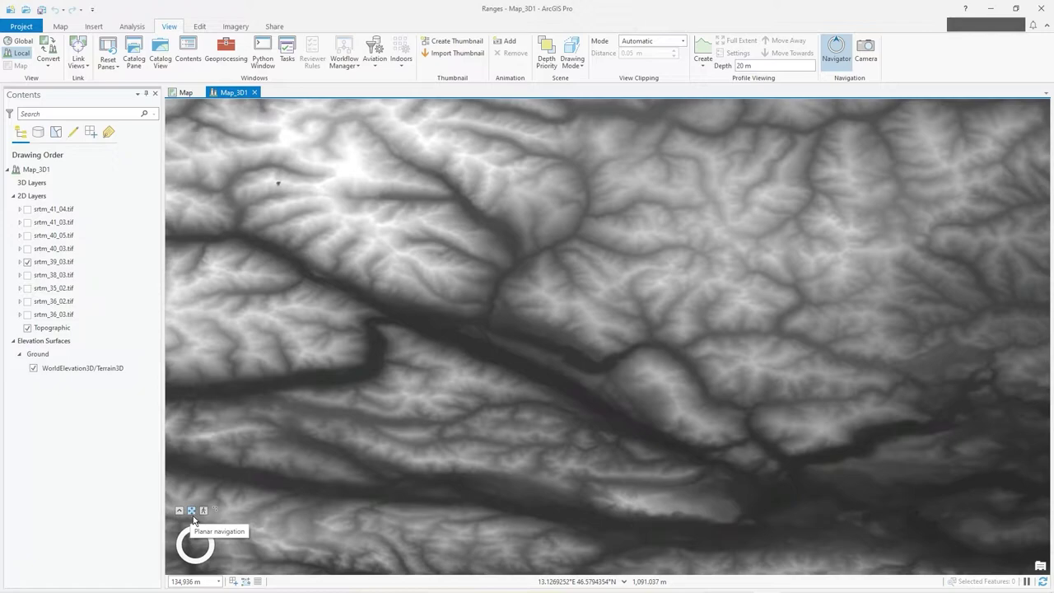
pyautogui.moveTo(243, 486)
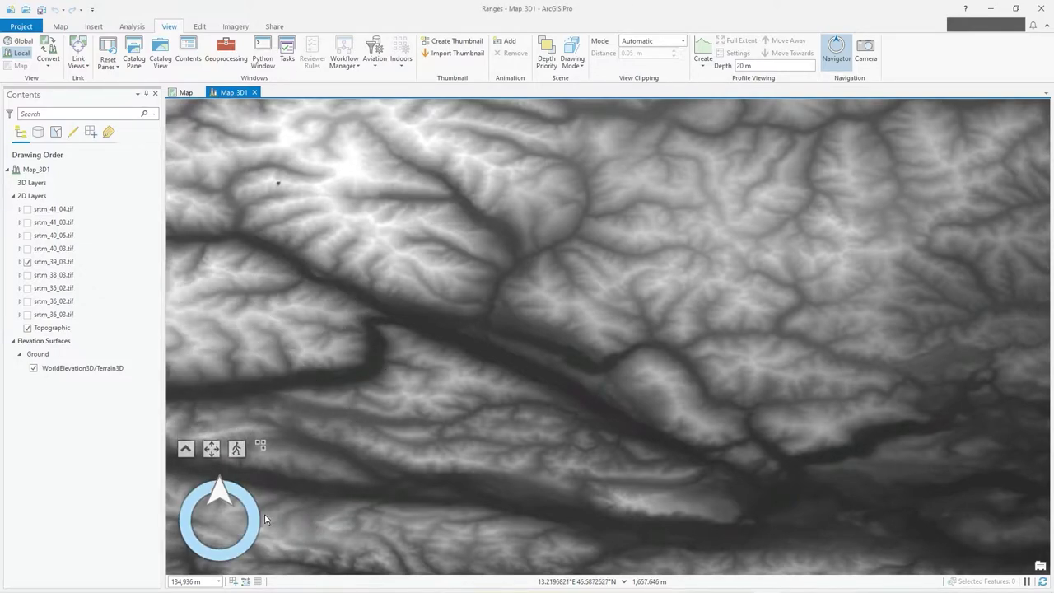
pyautogui.click(213, 454)
pyautogui.moveTo(790, 366)
pyautogui.mouseDown()
pyautogui.moveTo(695, 381)
pyautogui.moveTo(783, 361)
pyautogui.mouseUp()
pyautogui.scroll(-1, 652, 398)
pyautogui.moveTo(645, 308)
pyautogui.mouseDown()
pyautogui.moveTo(657, 487)
pyautogui.moveTo(637, 302)
pyautogui.mouseUp()
pyautogui.scroll(3, 631, 393)
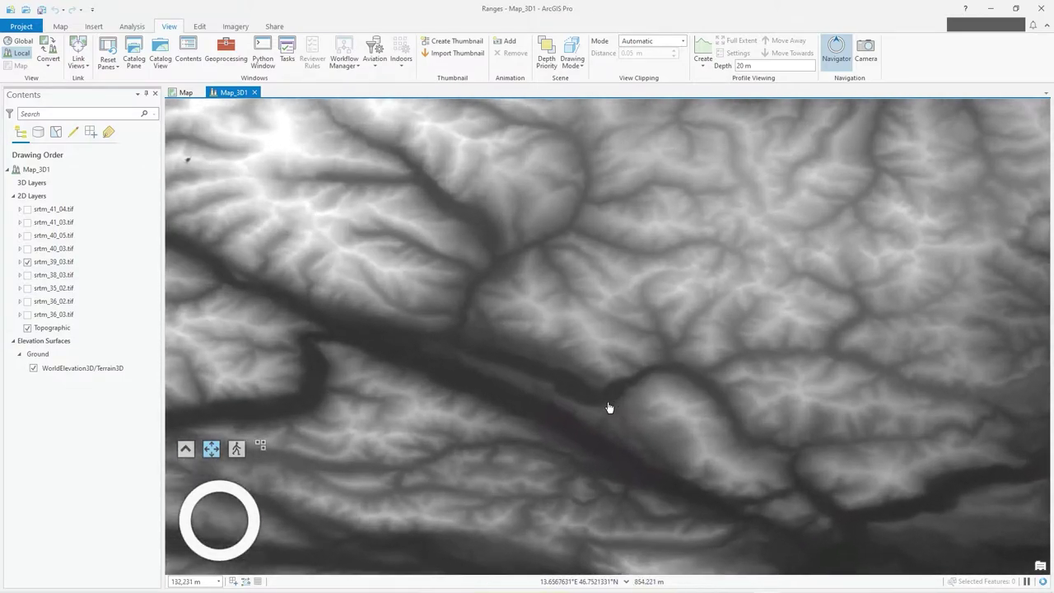
pyautogui.scroll(-4, 607, 395)
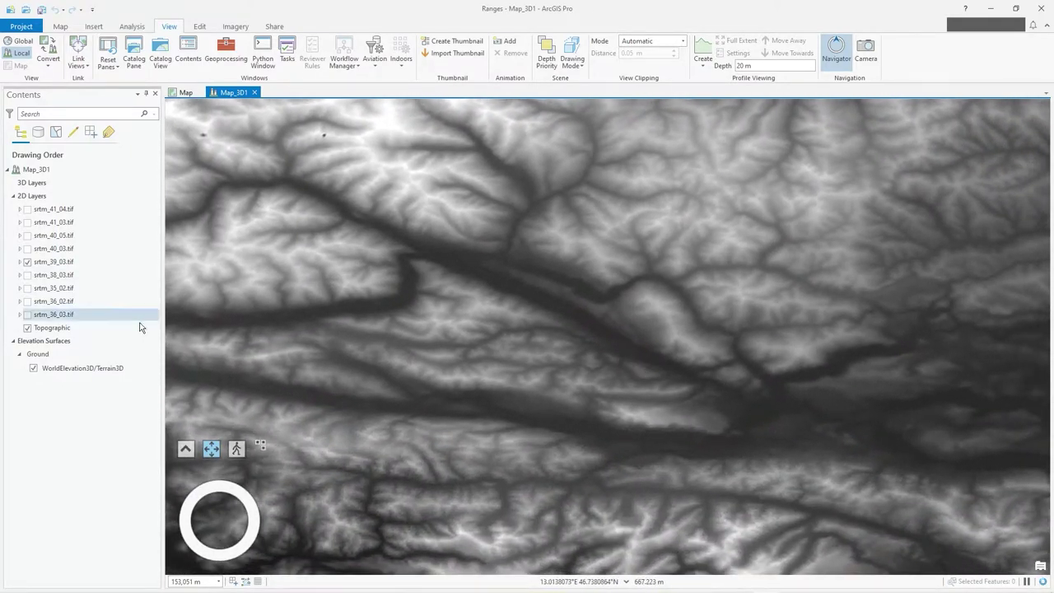
# Hide the srtm_39_03.tif raster in the local scene and view the topographic basemap at Döbriach by the Millstätter See
pyautogui.click(27, 261)
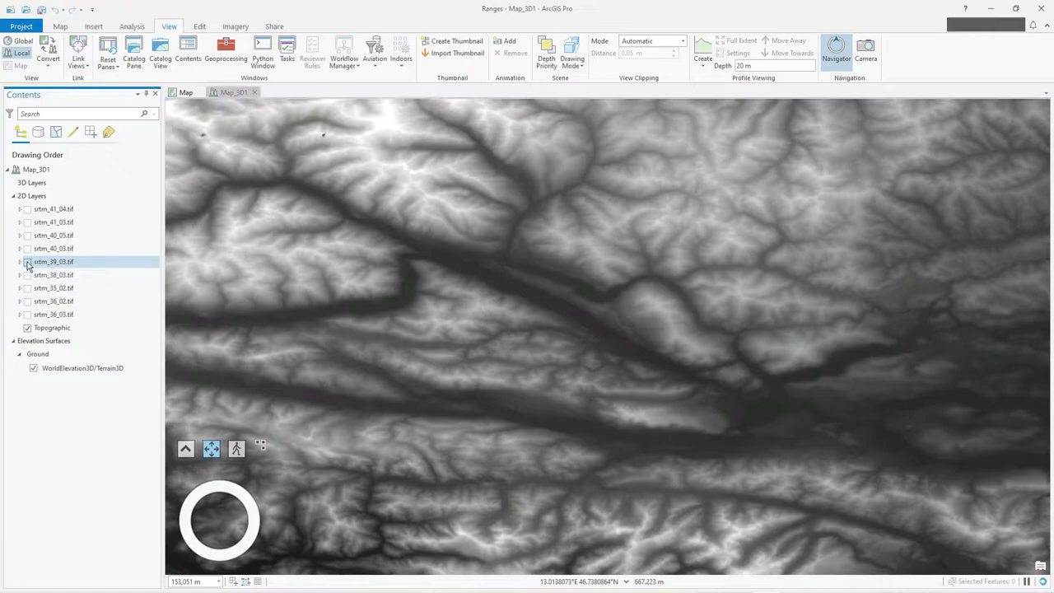
pyautogui.scroll(4, 602, 309)
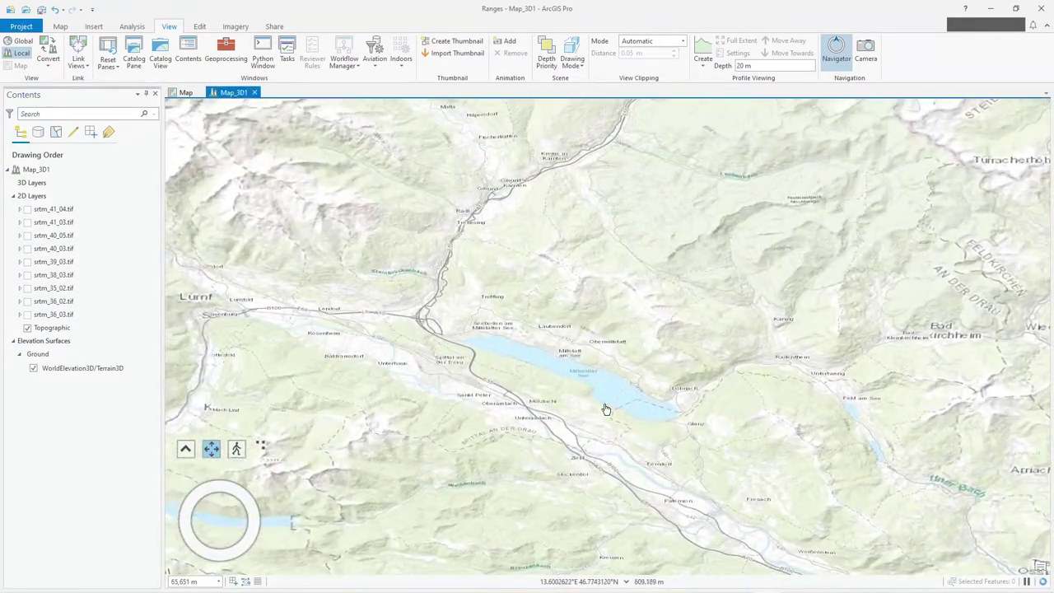
pyautogui.scroll(4, 614, 363)
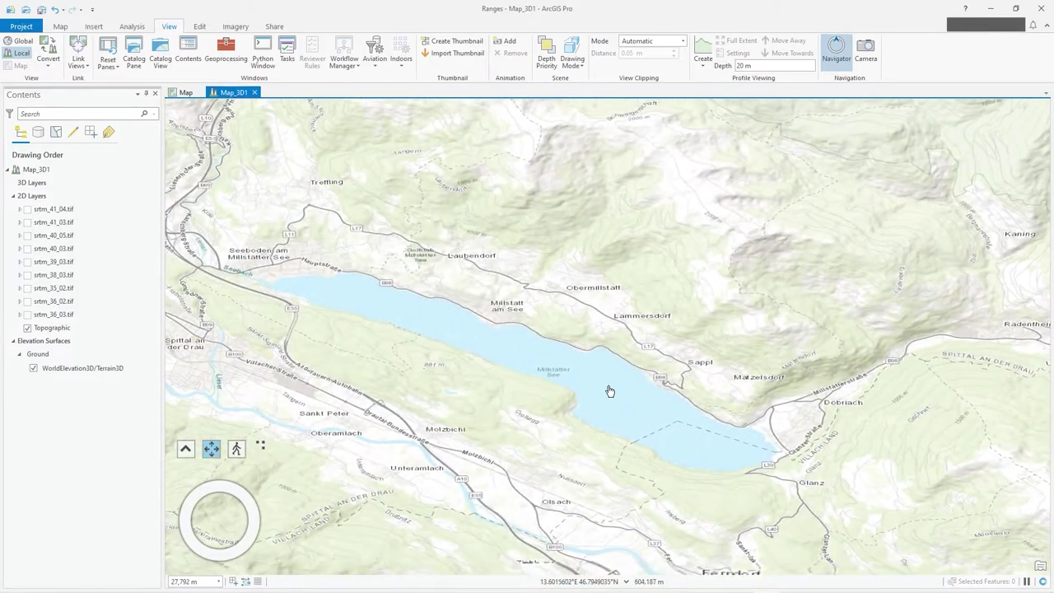
pyautogui.scroll(3, 733, 420)
pyautogui.moveTo(687, 334); pyautogui.dragTo(654, 277)
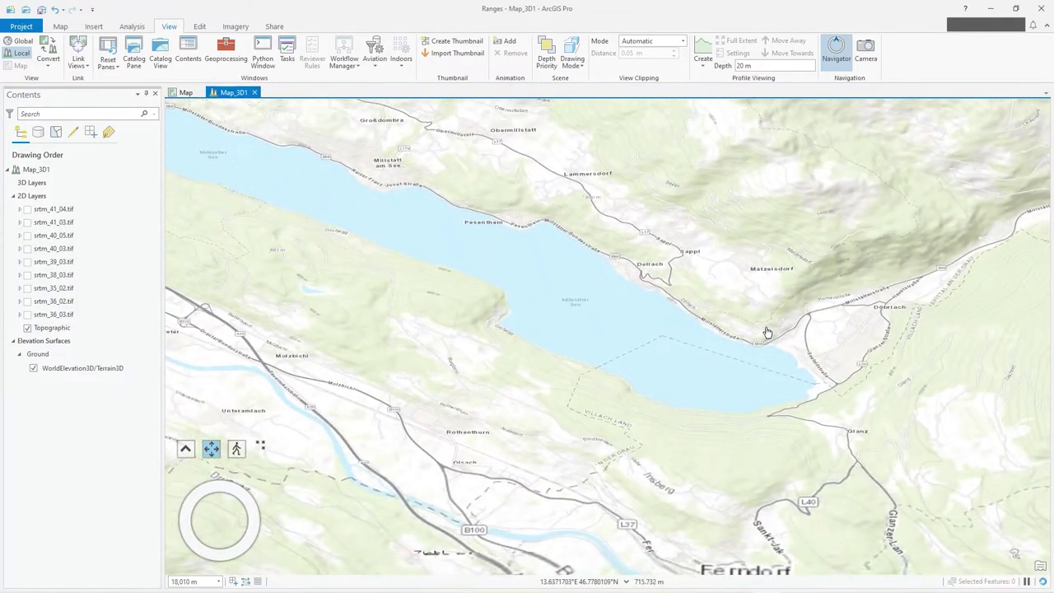
pyautogui.moveTo(743, 329); pyautogui.dragTo(565, 366)
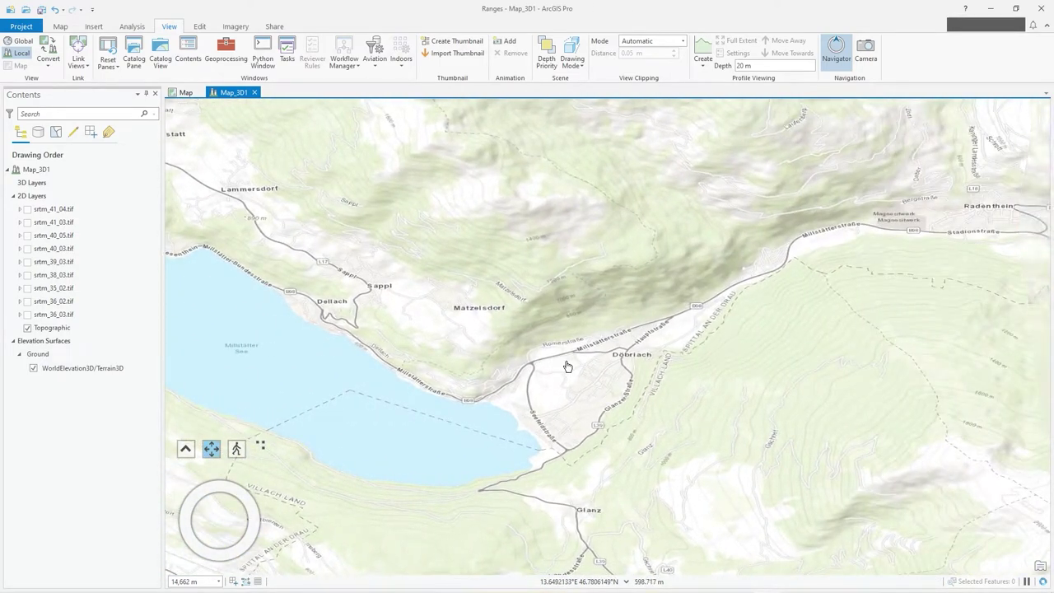
# Switch the scene to first-person navigation, turn the view around and look closely at the hills beyond the lake
pyautogui.click(238, 456)
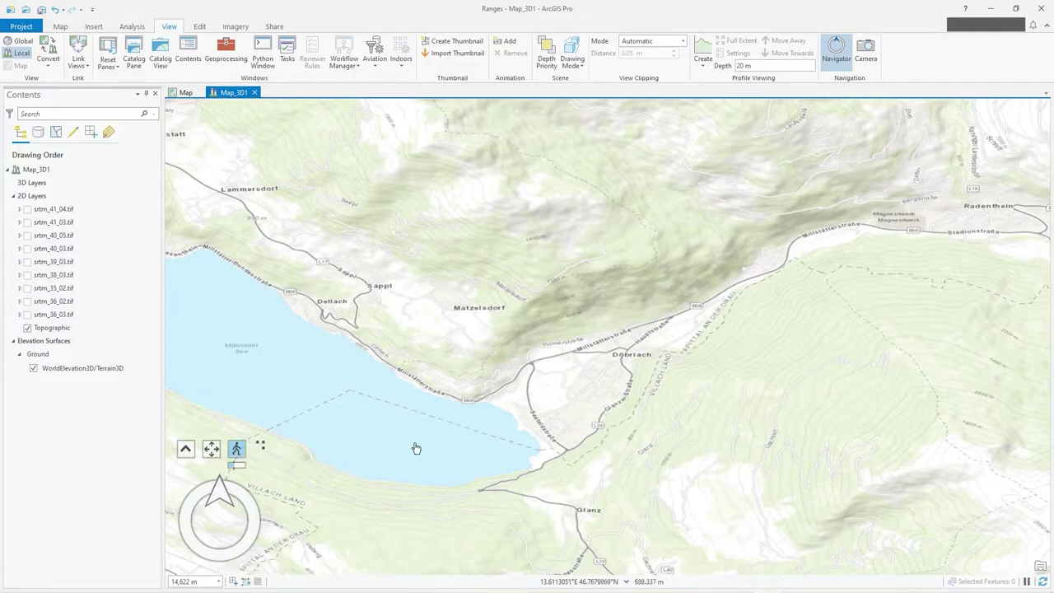
pyautogui.moveTo(699, 433); pyautogui.dragTo(588, 426)
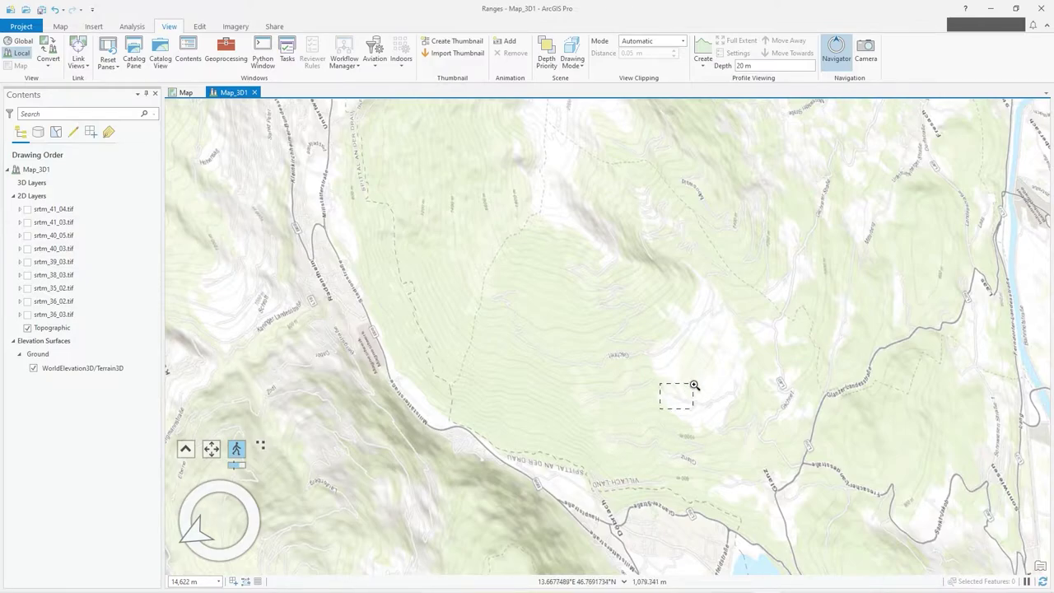
pyautogui.keyDown('shift'); pyautogui.moveTo(694, 385); pyautogui.dragTo(999, 150); pyautogui.keyUp('shift')
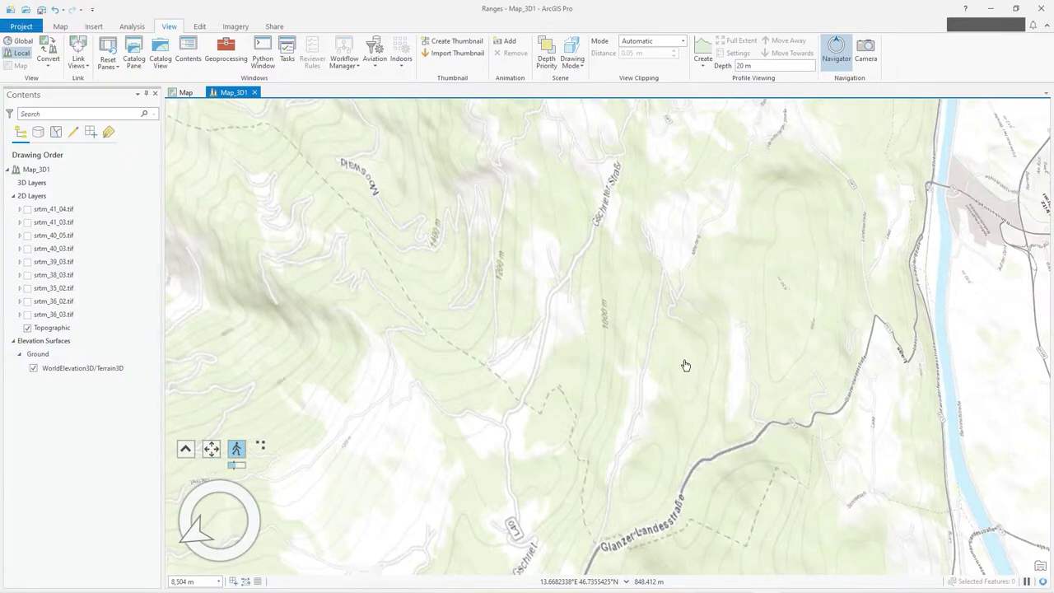
pyautogui.moveTo(684, 355); pyautogui.dragTo(635, 354, button='right')
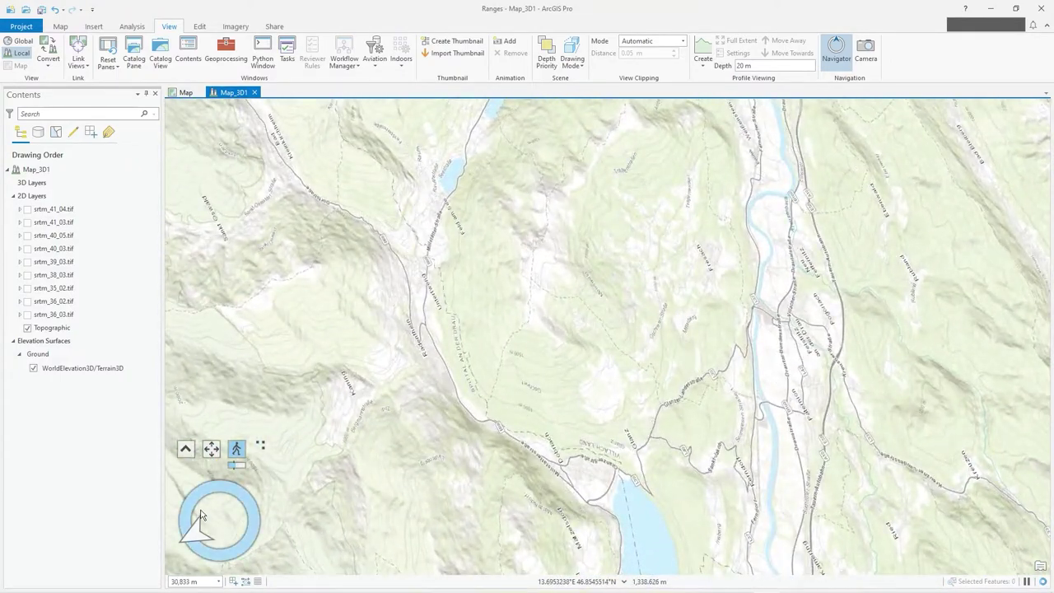
# Rotate the scene's heading back to north and return to planar navigation
pyautogui.click(190, 538)
pyautogui.moveTo(188, 534); pyautogui.dragTo(234, 495)
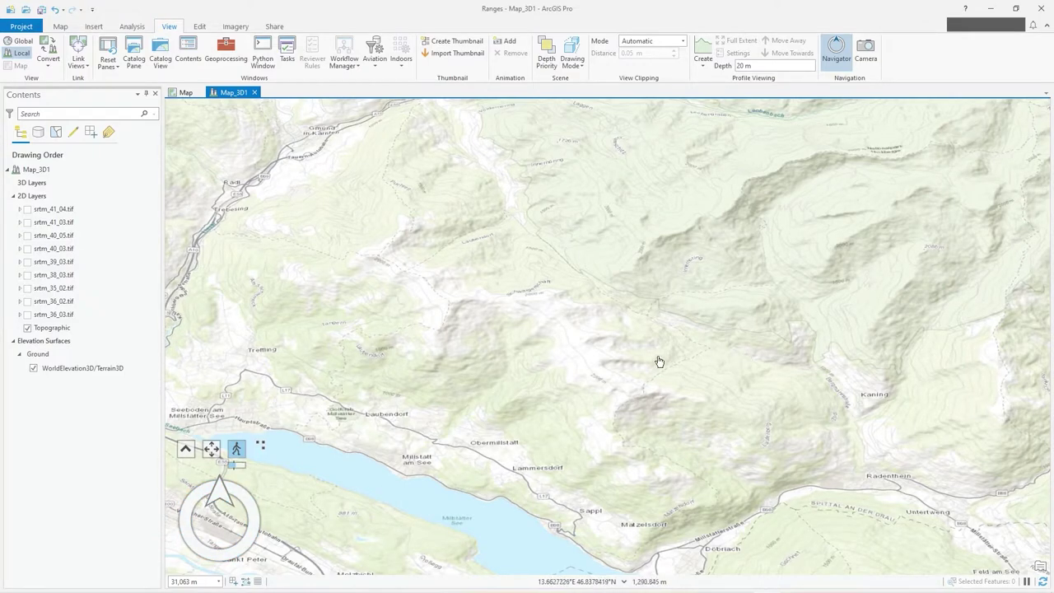
pyautogui.press('Right')
pyautogui.click(212, 451)
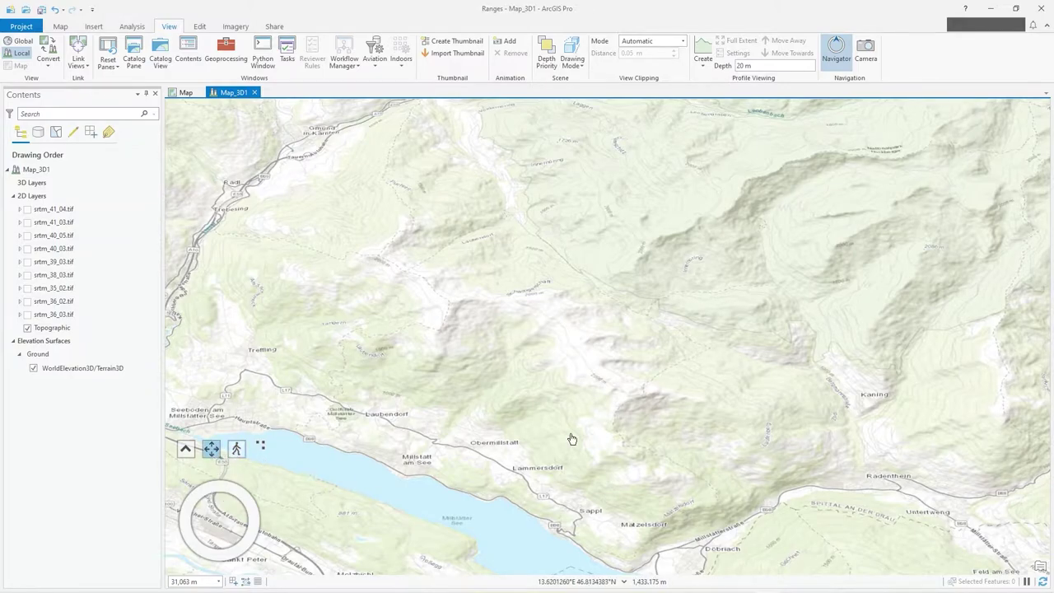
# Switch to first-person navigation near Döbriach and turn the view to look along the Millstätter See
pyautogui.scroll(5, 715, 478)
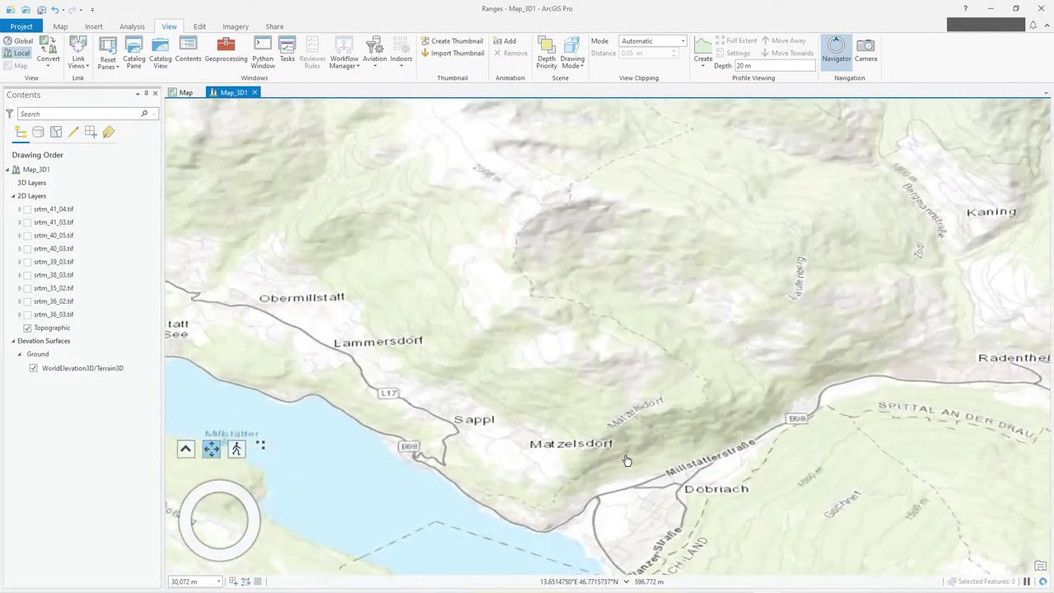
pyautogui.scroll(2, 627, 460)
pyautogui.moveTo(626, 455); pyautogui.dragTo(566, 318)
pyautogui.click(236, 449)
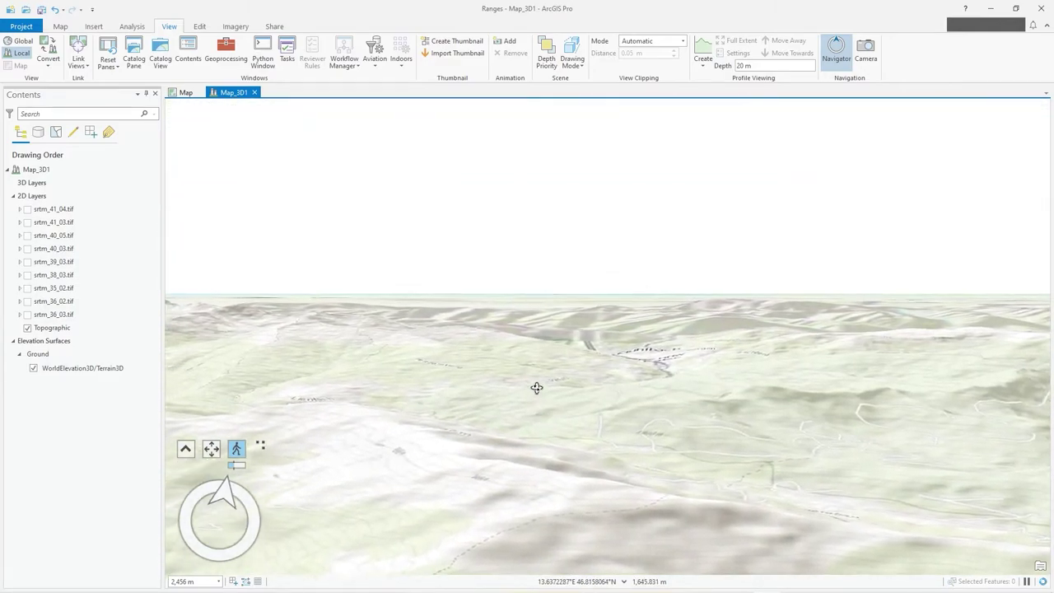
pyautogui.moveTo(537, 387); pyautogui.dragTo(715, 360, button='middle')
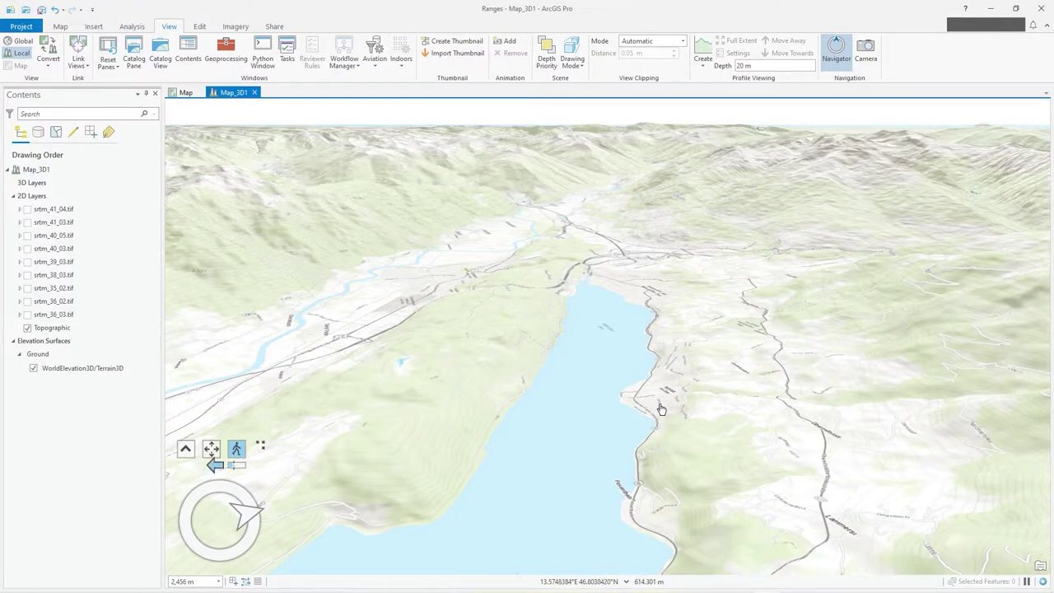
# Return to planar navigation and move in close to the road along the lake shore
pyautogui.click(213, 453)
pyautogui.moveTo(590, 507); pyautogui.dragTo(669, 223)
pyautogui.moveTo(548, 489); pyautogui.dragTo(607, 238)
pyautogui.moveTo(574, 387); pyautogui.dragTo(636, 205)
pyautogui.moveTo(593, 376); pyautogui.dragTo(620, 227)
pyautogui.moveTo(676, 328); pyautogui.dragTo(647, 306)
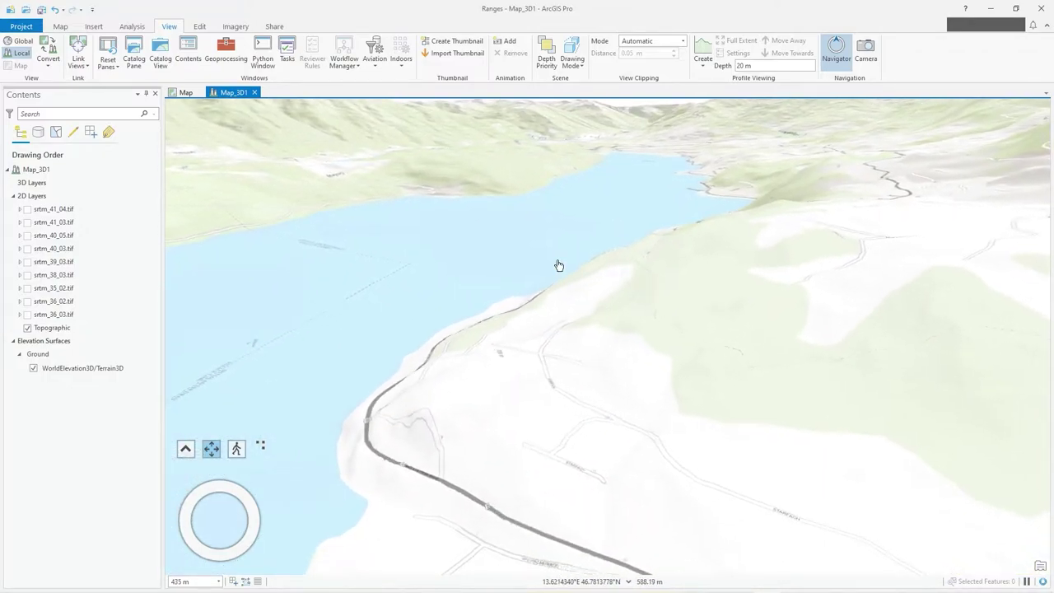
# Examine the lake surface, its shores and the neighbouring slopes at close range in planar navigation
pyautogui.moveTo(554, 263); pyautogui.dragTo(941, 254)
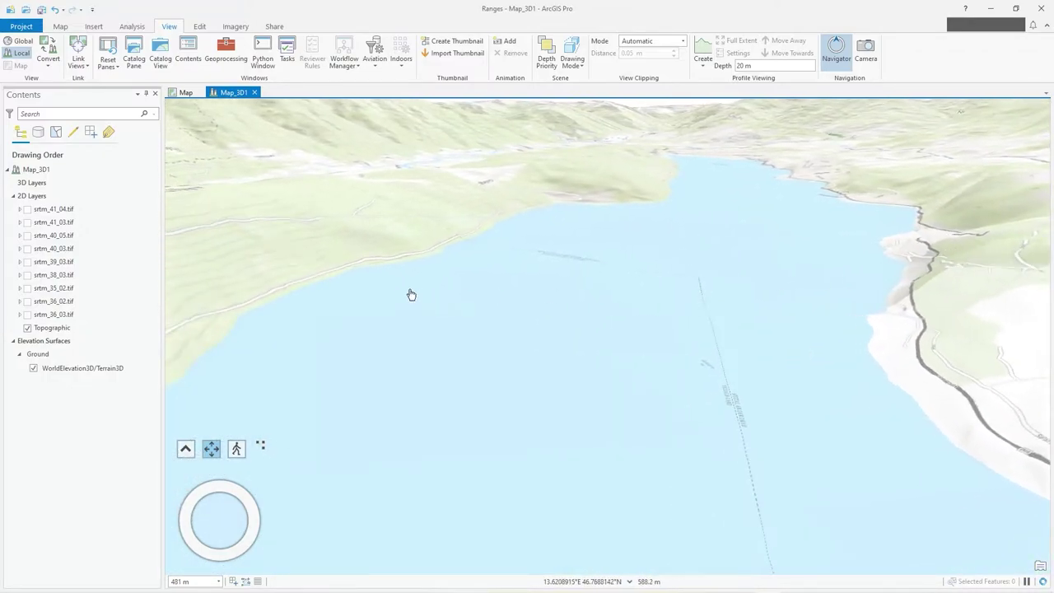
pyautogui.moveTo(637, 339); pyautogui.dragTo(861, 337)
pyautogui.moveTo(412, 324)
pyautogui.mouseDown()
pyautogui.moveTo(591, 393)
pyautogui.moveTo(667, 373)
pyautogui.moveTo(322, 406)
pyautogui.mouseUp()
pyautogui.moveTo(784, 363); pyautogui.dragTo(264, 399)
pyautogui.moveTo(817, 355); pyautogui.dragTo(342, 362)
pyautogui.moveTo(775, 346); pyautogui.dragTo(573, 357)
pyautogui.moveTo(655, 347); pyautogui.dragTo(544, 355)
pyautogui.moveTo(798, 346); pyautogui.dragTo(544, 359)
pyautogui.moveTo(879, 337); pyautogui.dragTo(315, 490)
# Switch to first-person navigation and look over the lake, valley and surrounding mountains from higher up
pyautogui.click(238, 451)
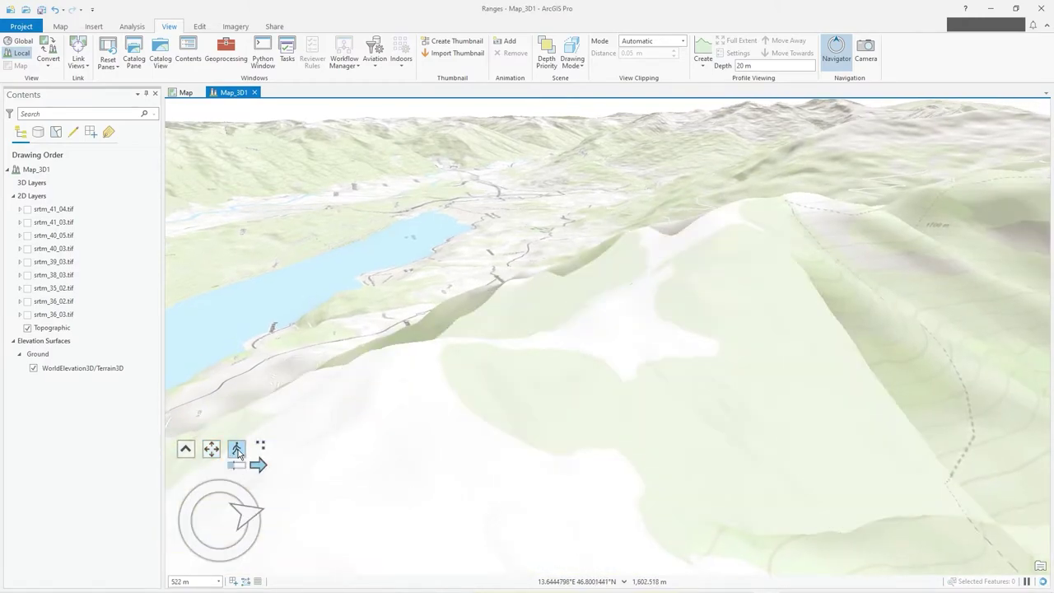
pyautogui.moveTo(576, 371)
pyautogui.mouseDown()
pyautogui.moveTo(588, 376)
pyautogui.moveTo(552, 386)
pyautogui.moveTo(475, 376)
pyautogui.moveTo(495, 357)
pyautogui.moveTo(722, 365)
pyautogui.moveTo(836, 330)
pyautogui.moveTo(772, 330)
pyautogui.moveTo(549, 375)
pyautogui.moveTo(581, 386)
pyautogui.mouseUp()
pyautogui.moveTo(582, 330); pyautogui.dragTo(581, 301, button='right')
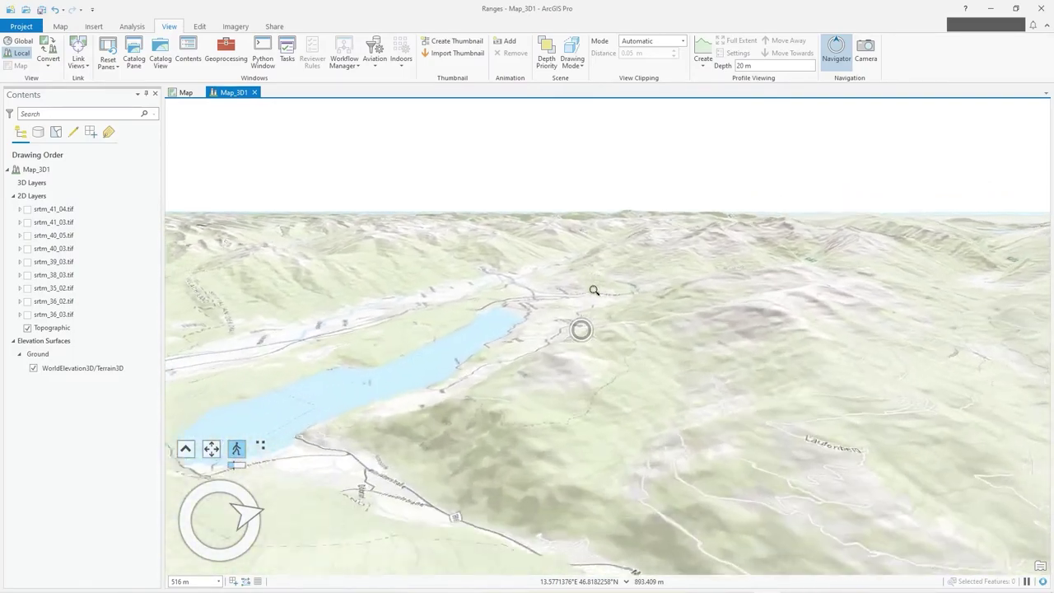
pyautogui.moveTo(590, 347)
pyautogui.mouseDown(button='right')
pyautogui.moveTo(587, 372)
pyautogui.moveTo(582, 329)
pyautogui.mouseUp(button='right')
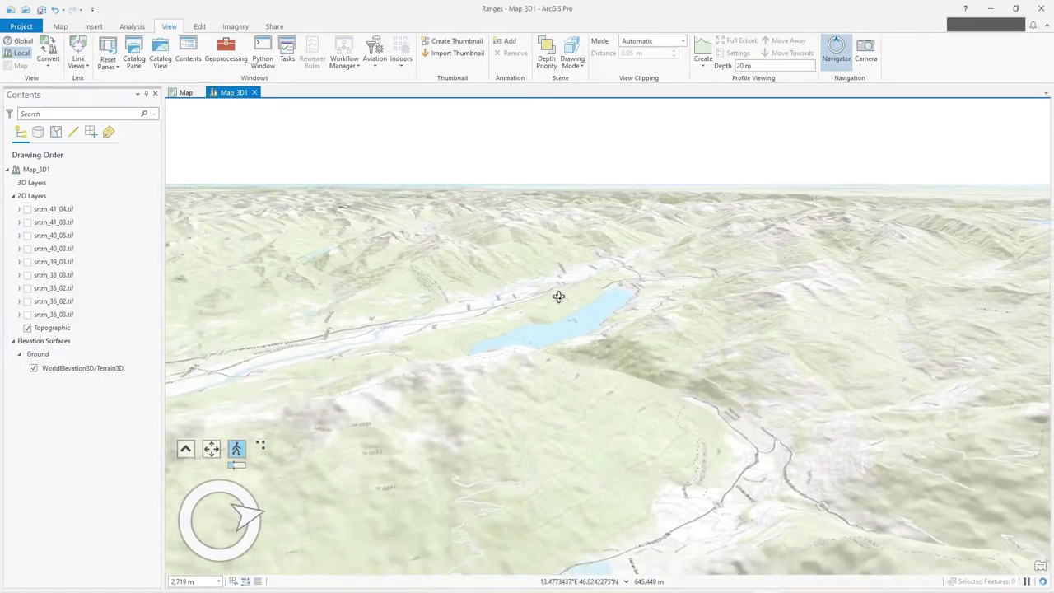
pyautogui.moveTo(559, 297); pyautogui.dragTo(586, 266)
pyautogui.moveTo(586, 265); pyautogui.dragTo(514, 294, button='middle')
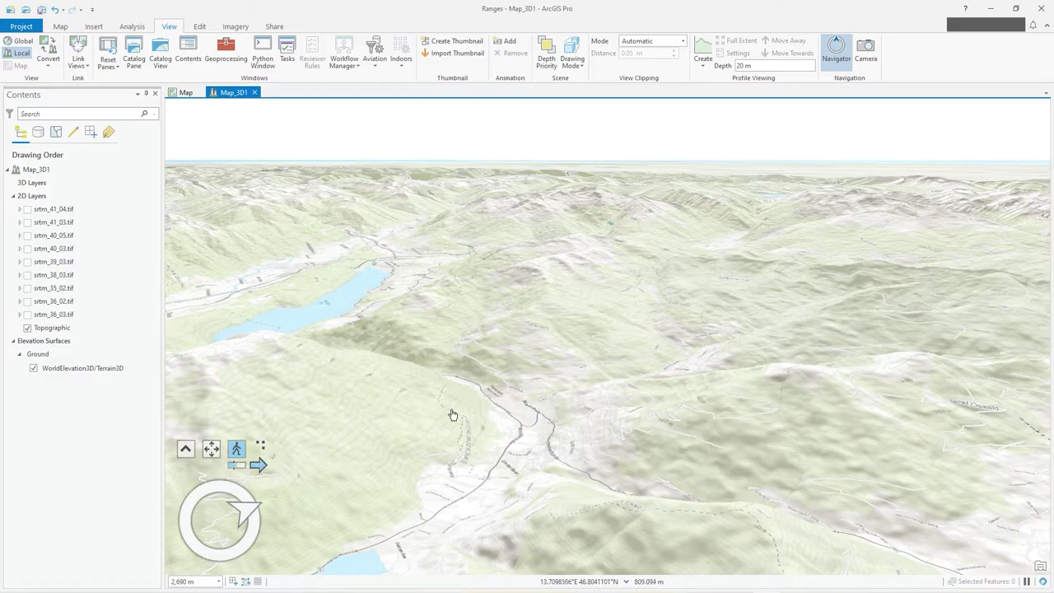
# Inspect the slopes beyond the lake up close in planar navigation, then bring the whole lake back into view
pyautogui.scroll(6, 451, 460)
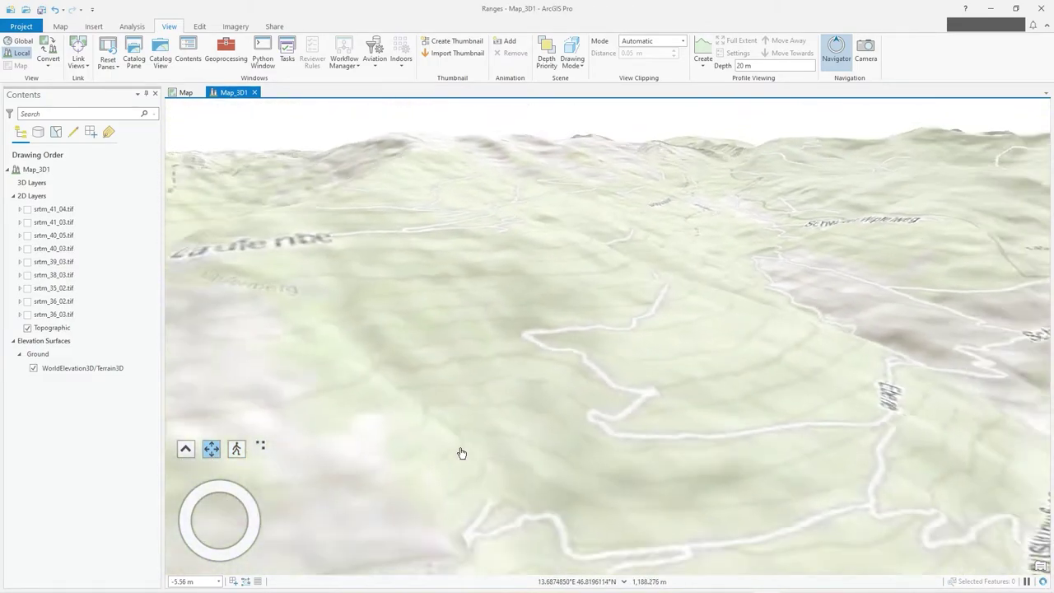
pyautogui.scroll(-5, 461, 453)
pyautogui.moveTo(570, 367); pyautogui.dragTo(781, 342)
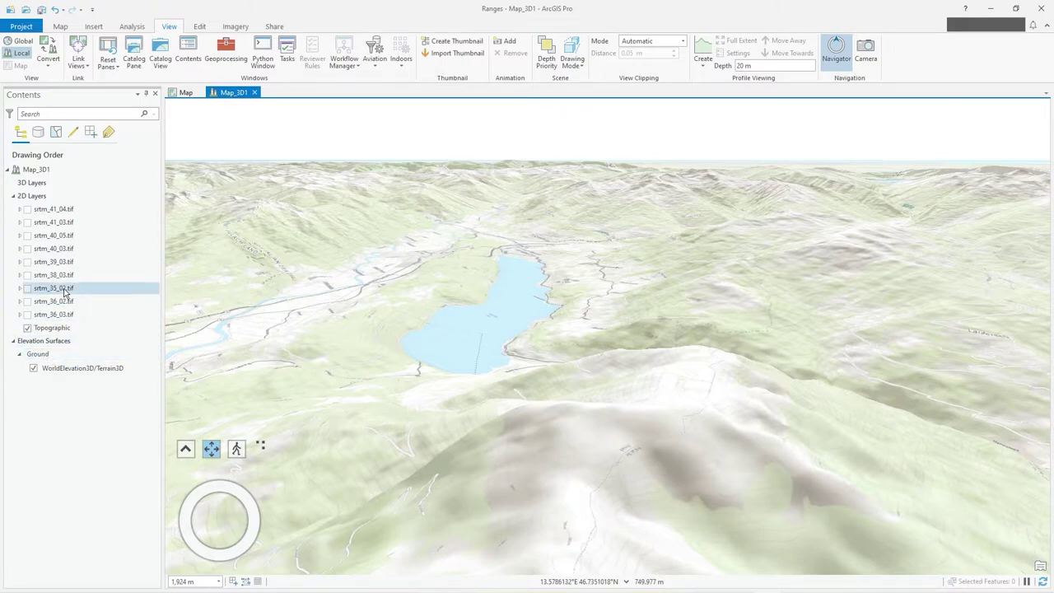
# Move srtm_39_03.tif from the 2D layers to the Ground elevation surface and turn off WorldElevation3D/Terrain3D
pyautogui.click(27, 262)
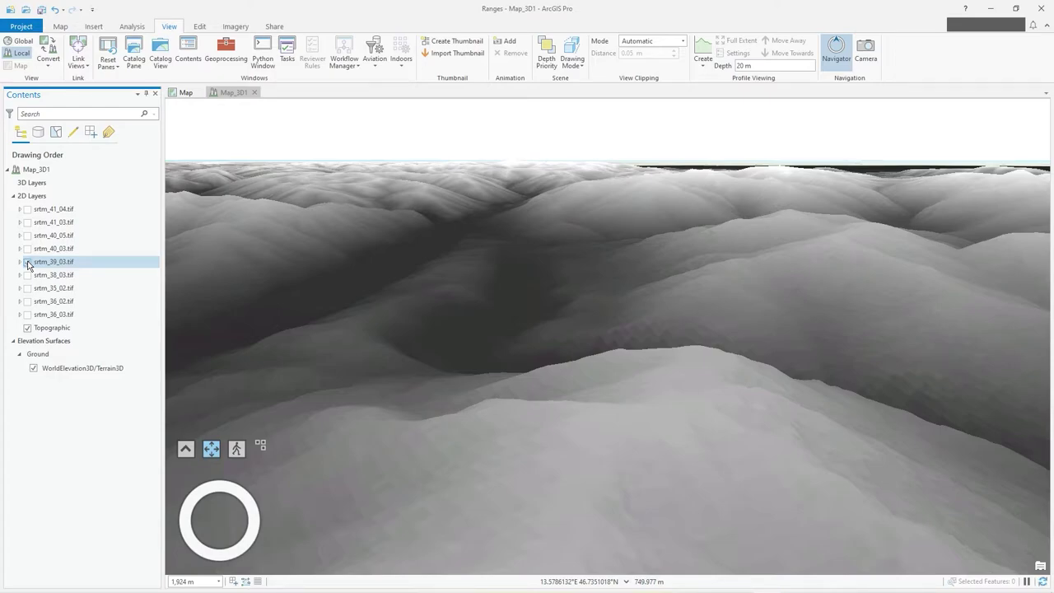
pyautogui.click(27, 262)
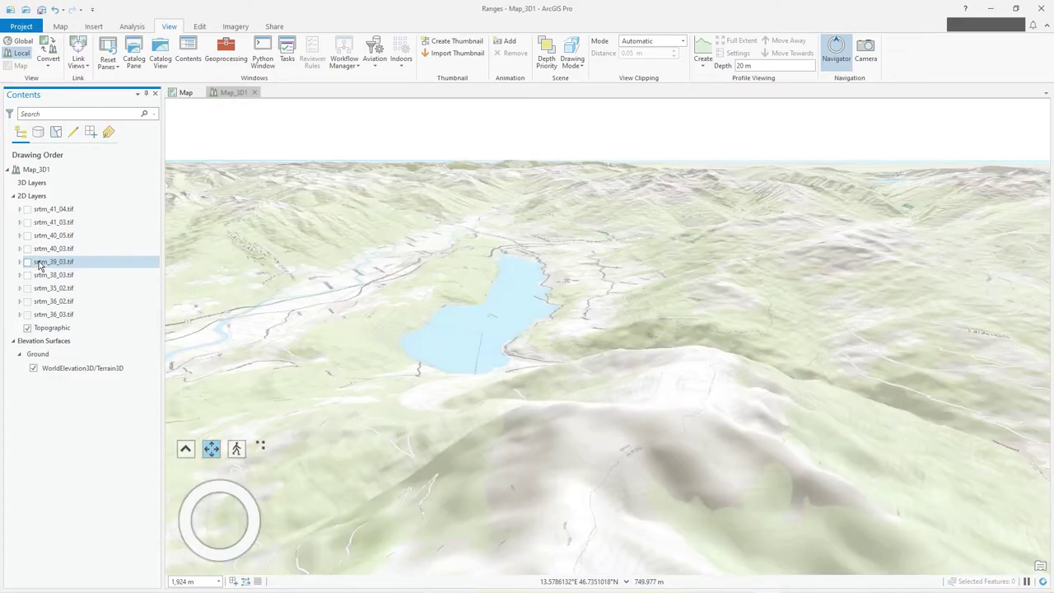
pyautogui.click(41, 262)
pyautogui.moveTo(48, 360); pyautogui.dragTo(47, 370)
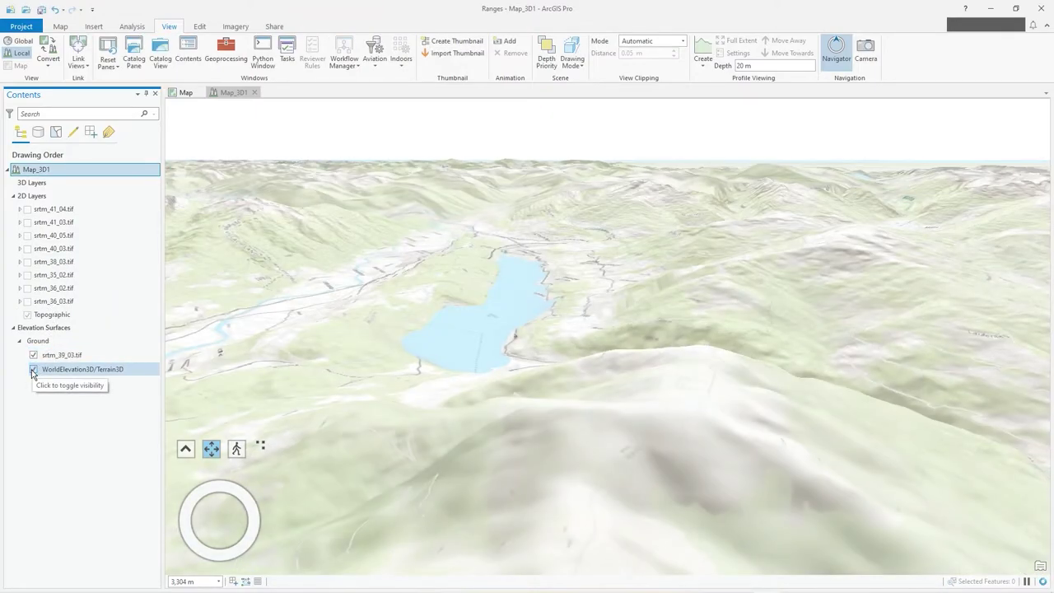
pyautogui.click(34, 371)
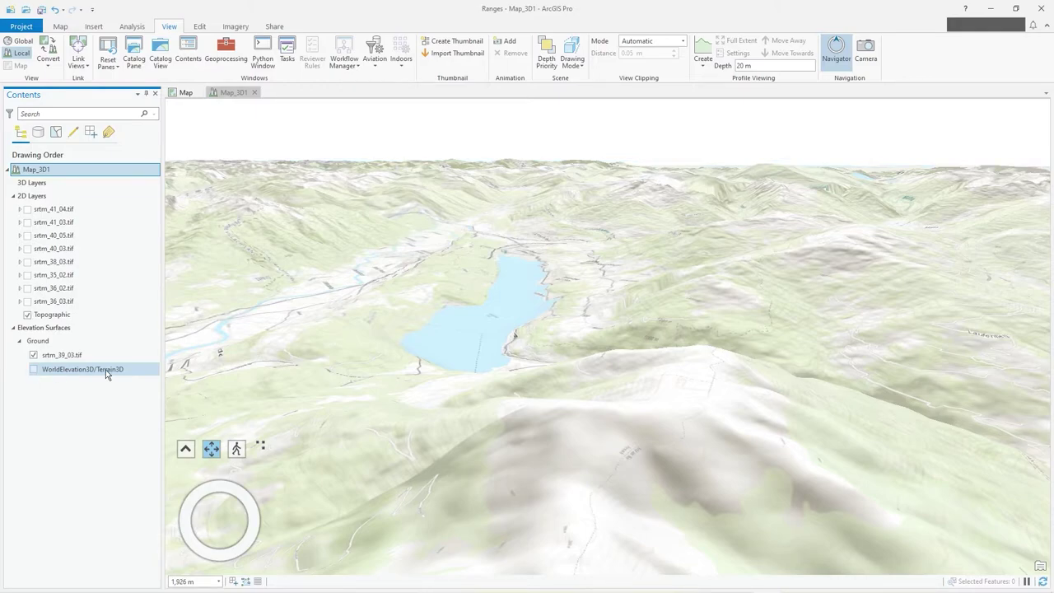
pyautogui.moveTo(590, 285); pyautogui.dragTo(843, 247)
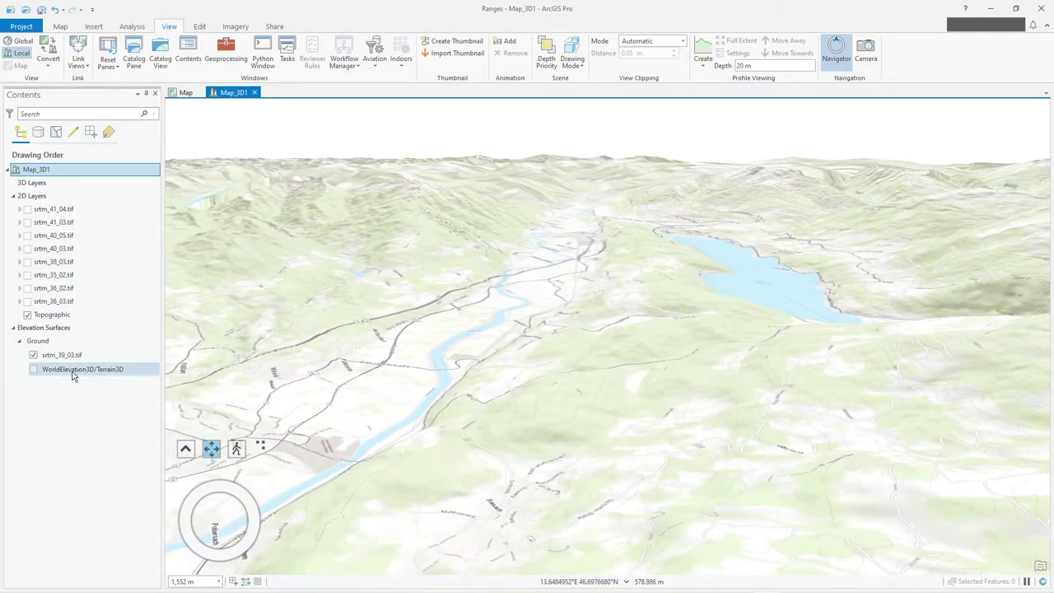
# Review the data source location and spatial reference of the WorldElevation3D/Terrain3D elevation source without changing them
pyautogui.rightClick(104, 371)
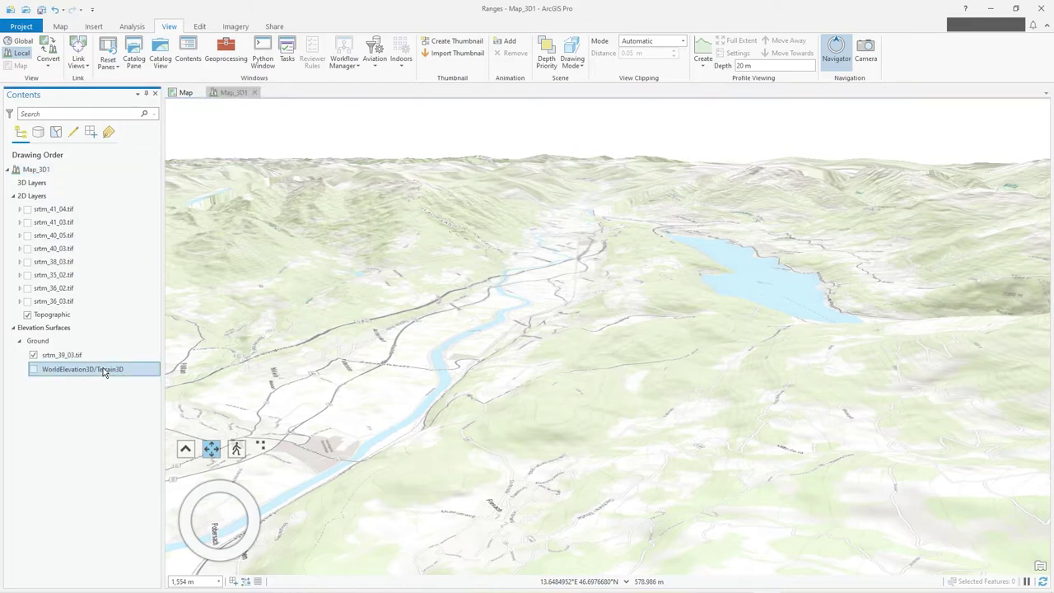
pyautogui.click(71, 396)
pyautogui.rightClick(54, 371)
pyautogui.click(87, 435)
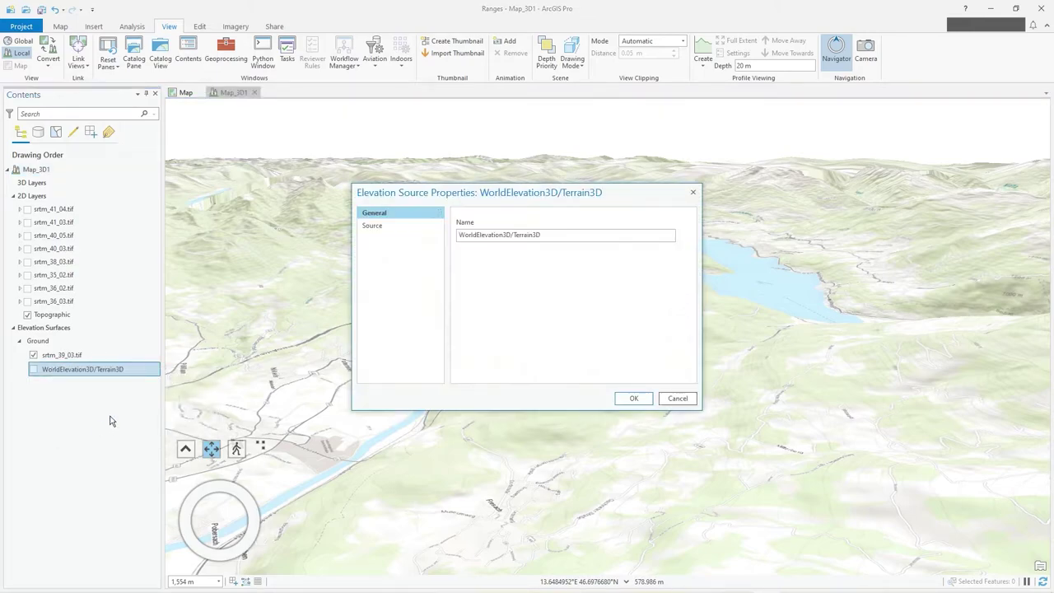
pyautogui.click(394, 227)
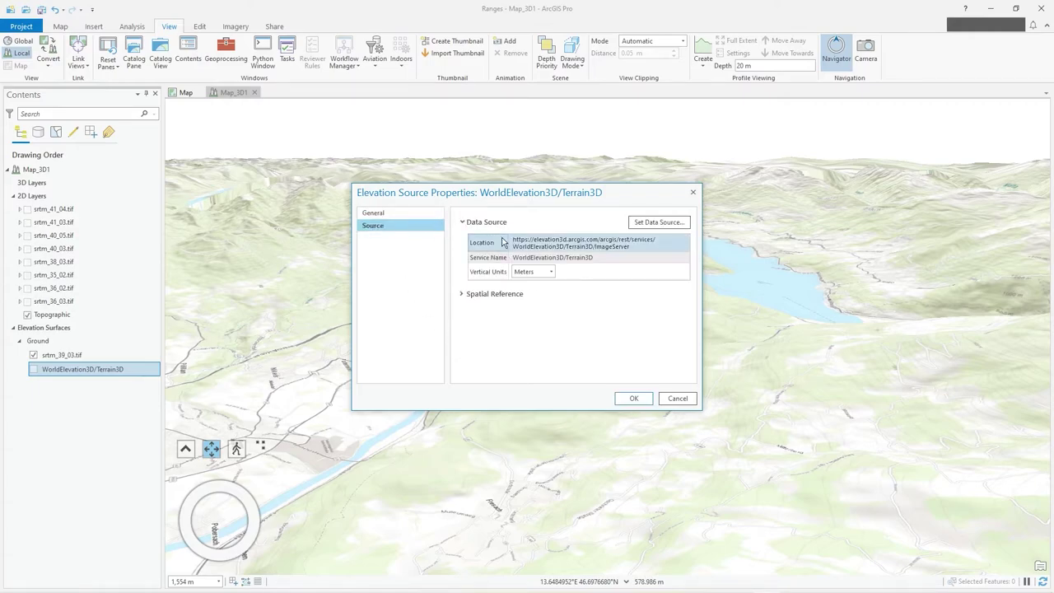
pyautogui.moveTo(534, 241); pyautogui.dragTo(571, 239)
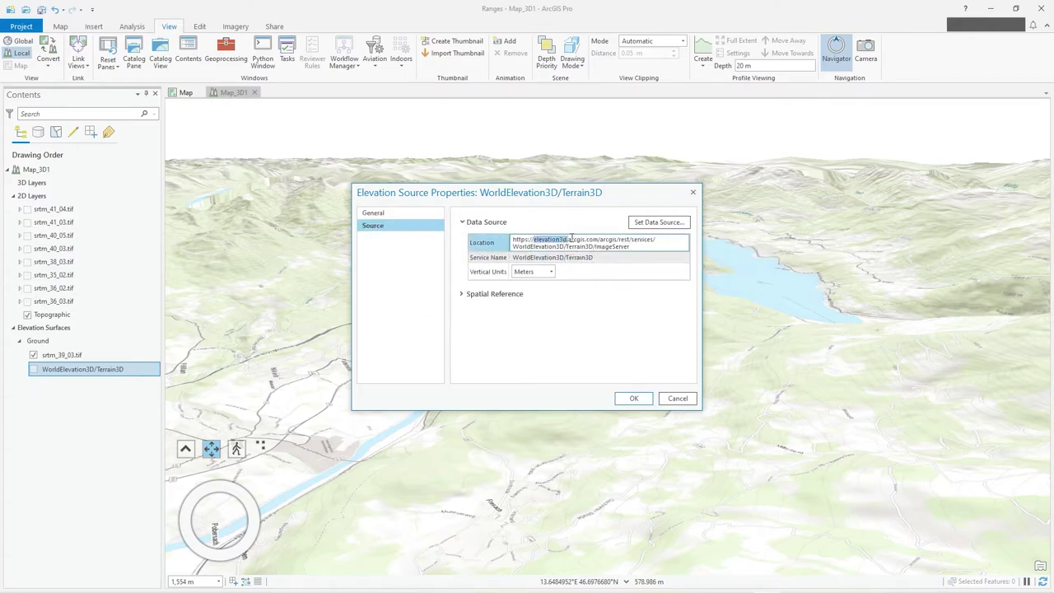
pyautogui.click(602, 242)
pyautogui.click(462, 296)
pyautogui.scroll(-5, 664, 322)
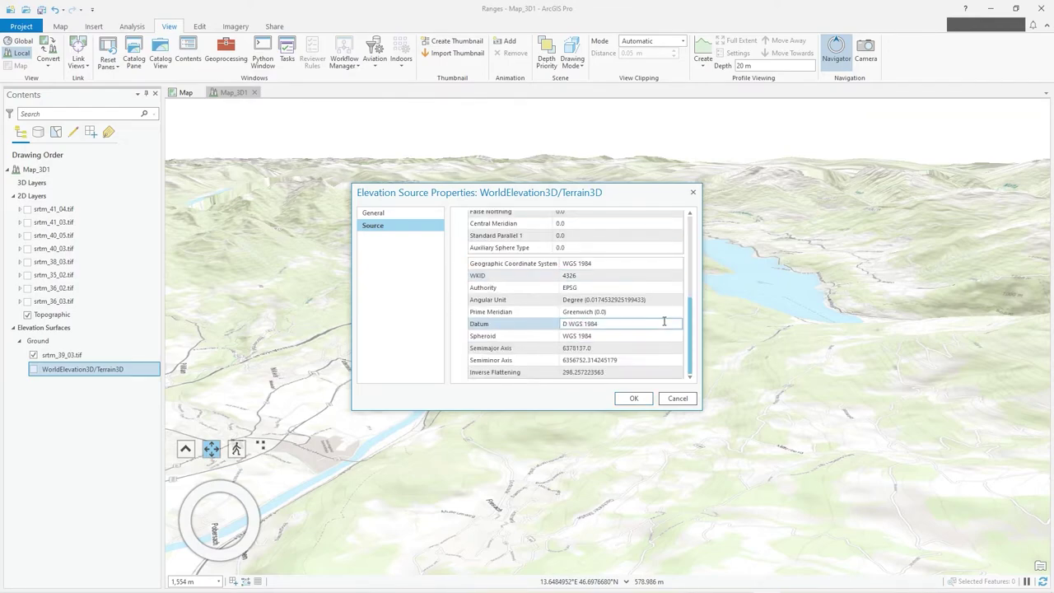
pyautogui.scroll(5, 670, 327)
pyautogui.click(678, 398)
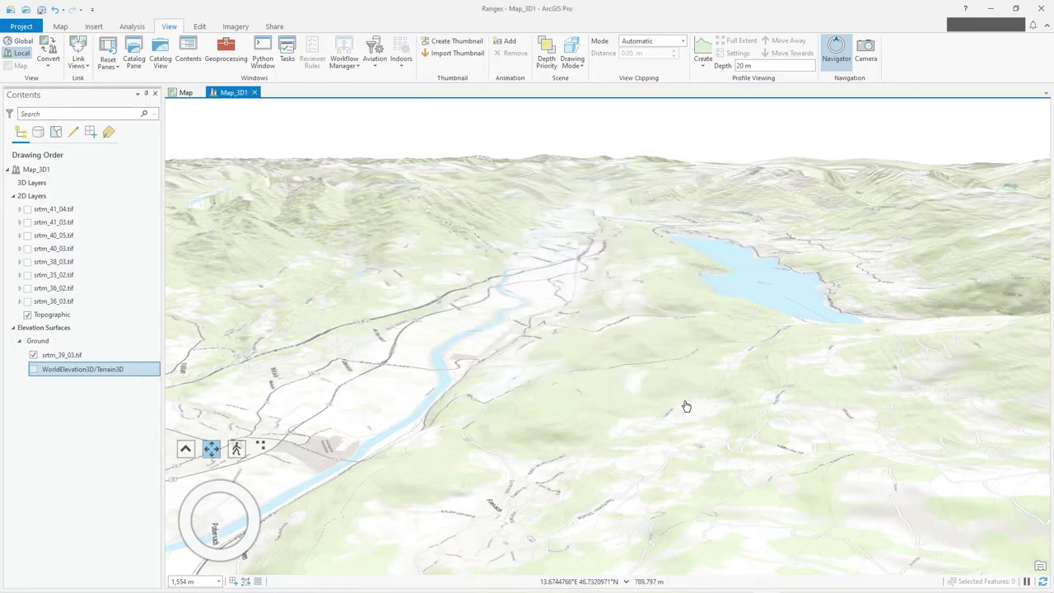
# Examine the river valley and lake terrain rendered from the srtm_39_03.tif elevation source
pyautogui.moveTo(558, 362); pyautogui.dragTo(714, 361)
pyautogui.moveTo(714, 362); pyautogui.dragTo(631, 308, button='middle')
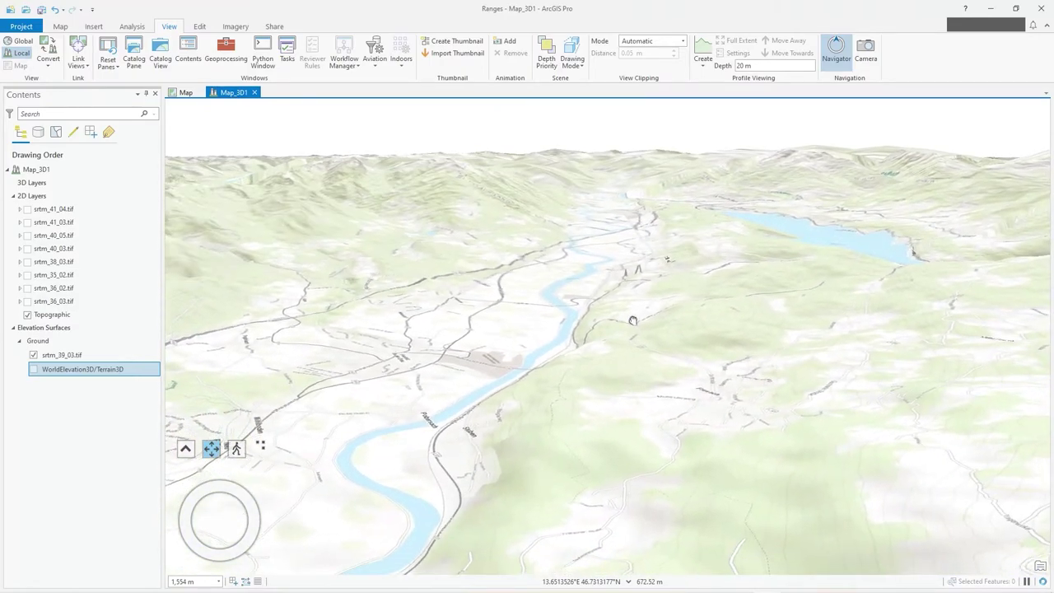
pyautogui.scroll(3, 632, 319)
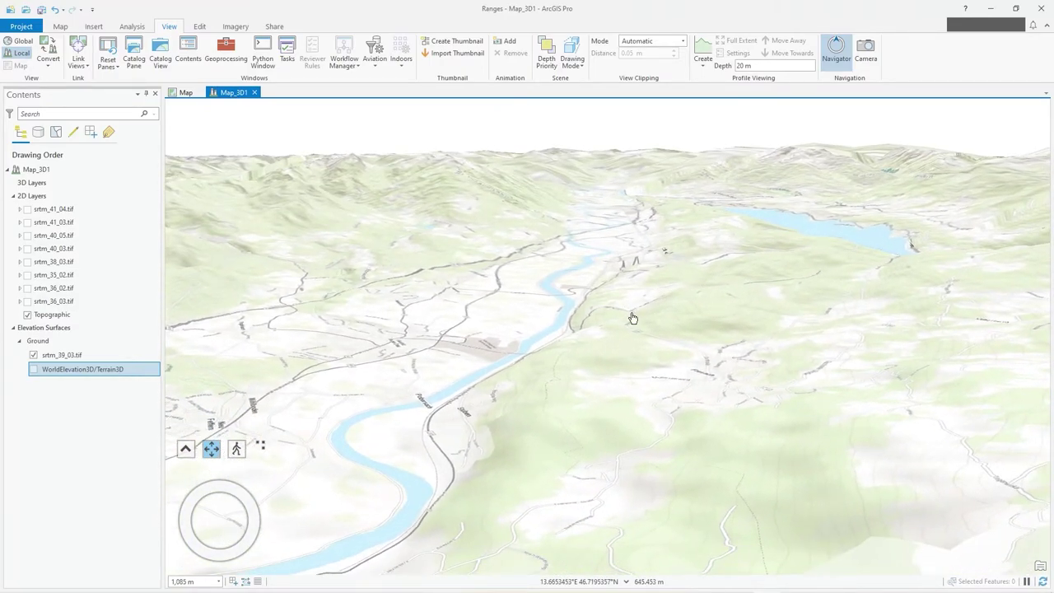
pyautogui.scroll(-2, 632, 325)
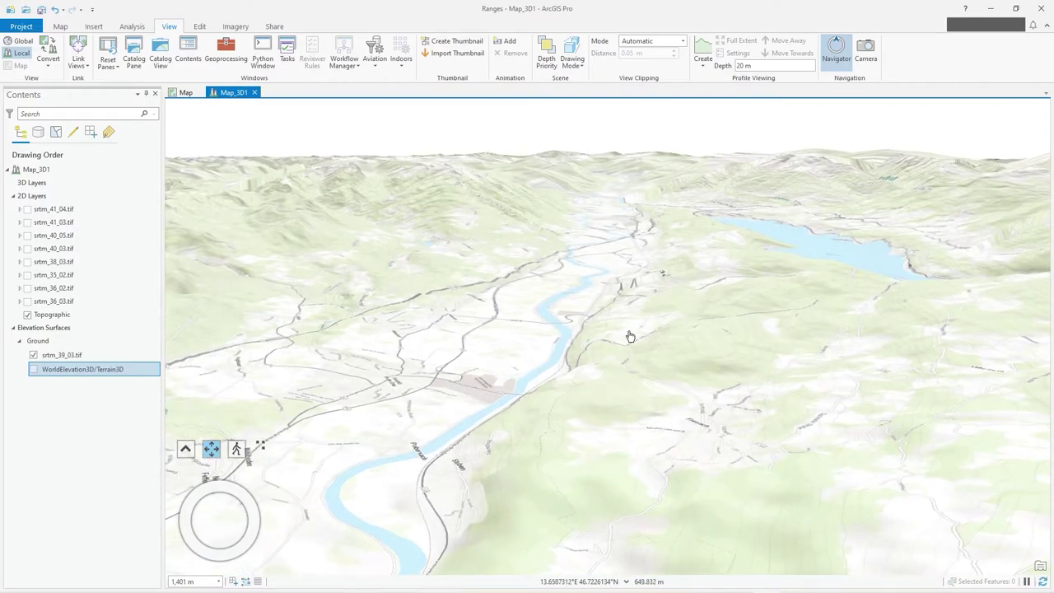
pyautogui.click(59, 355)
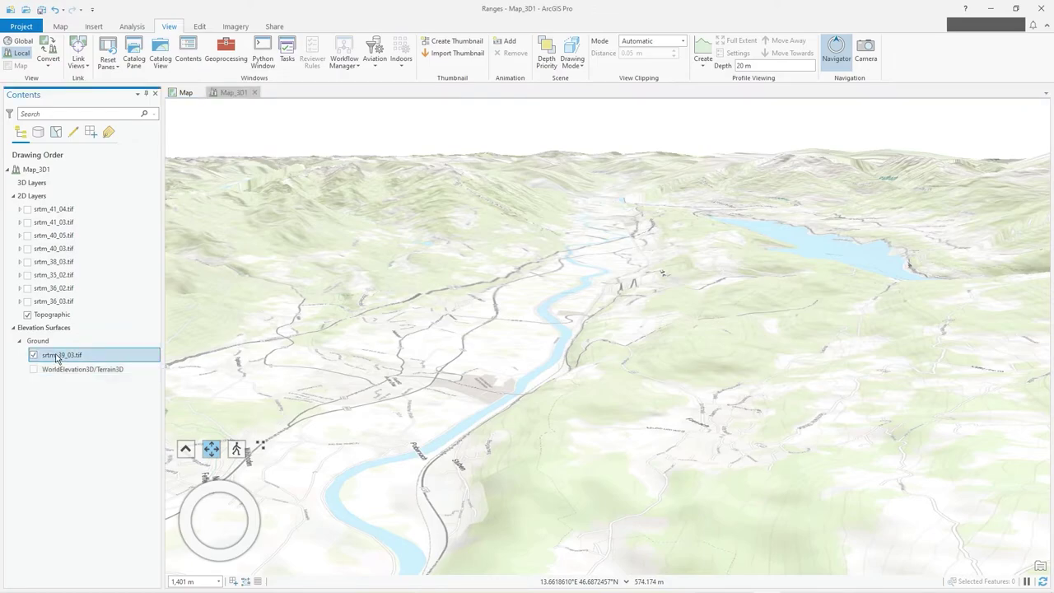
pyautogui.moveTo(751, 269); pyautogui.dragTo(489, 291)
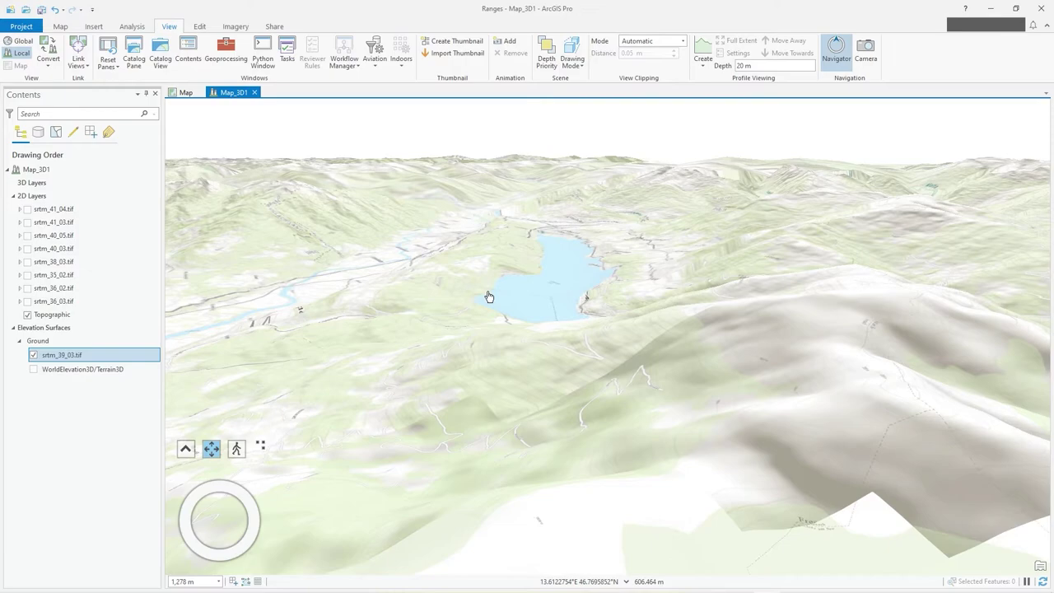
# Set the Ground elevation surface's vertical exaggeration to 1.50
pyautogui.click(61, 344)
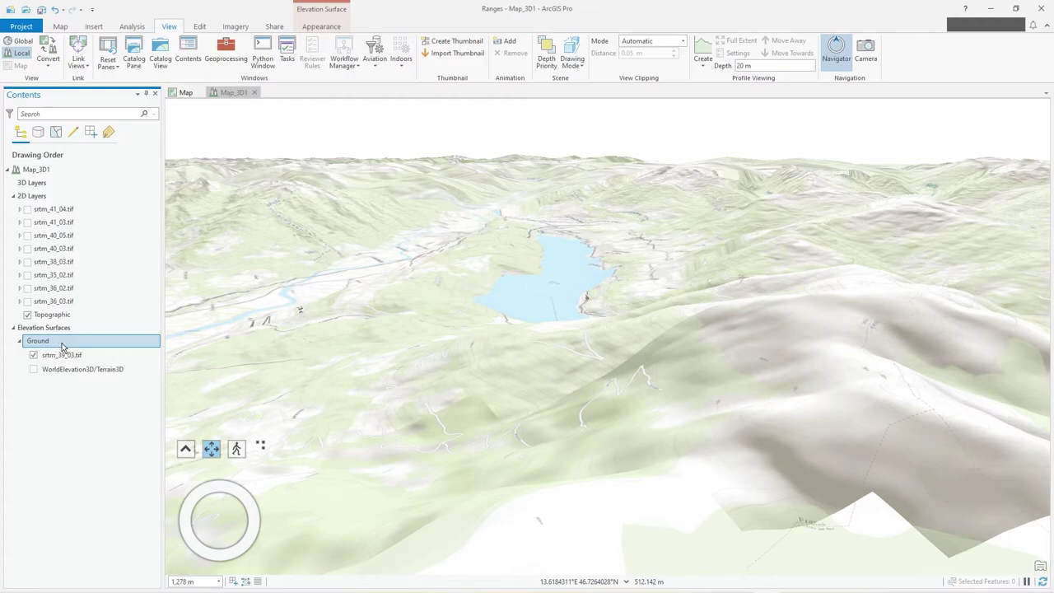
pyautogui.click(327, 28)
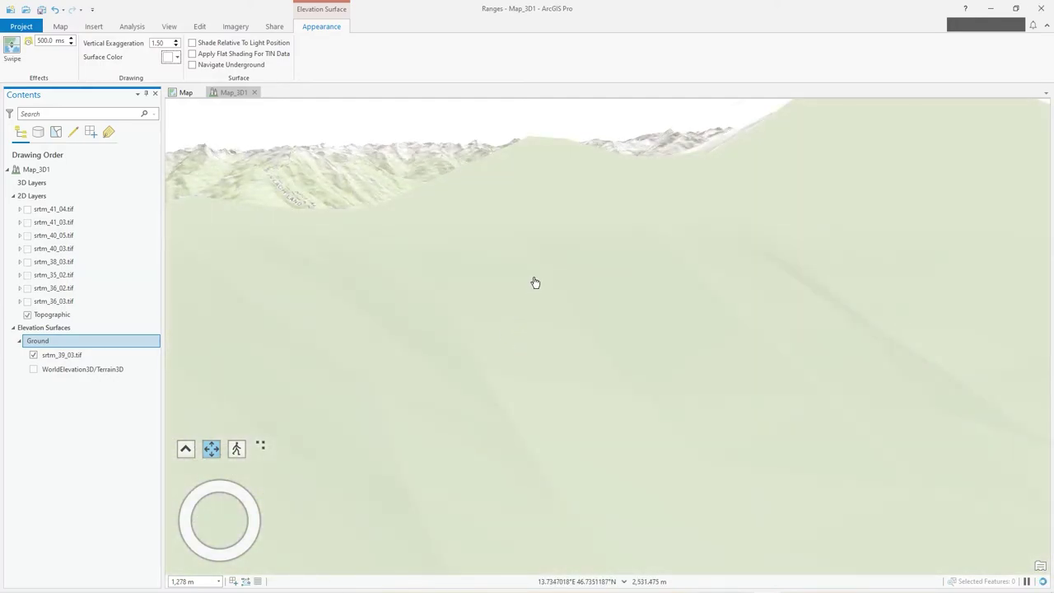
pyautogui.moveTo(520, 242); pyautogui.dragTo(668, 273)
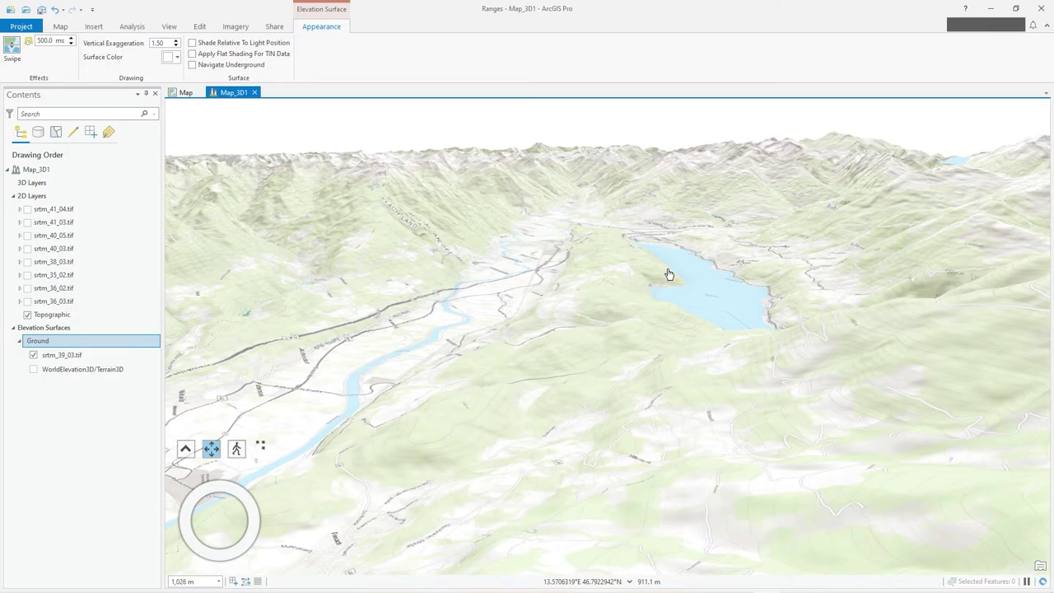
# Inspect the exaggerated relief around the lake up close, switching to first-person navigation to look around
pyautogui.moveTo(686, 273); pyautogui.dragTo(663, 305)
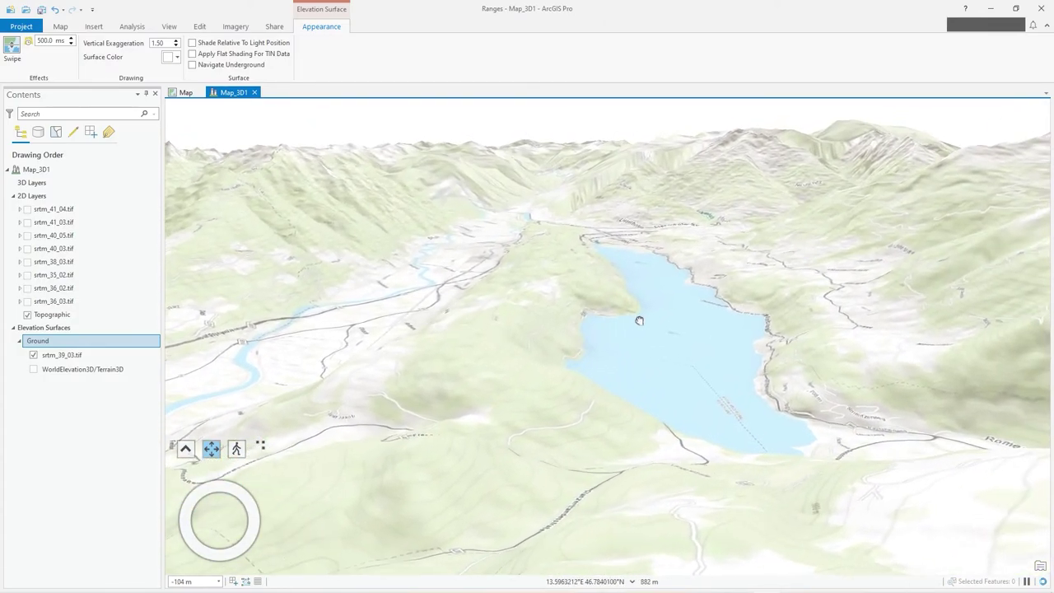
pyautogui.moveTo(636, 320); pyautogui.dragTo(559, 323)
pyautogui.scroll(5, 636, 328)
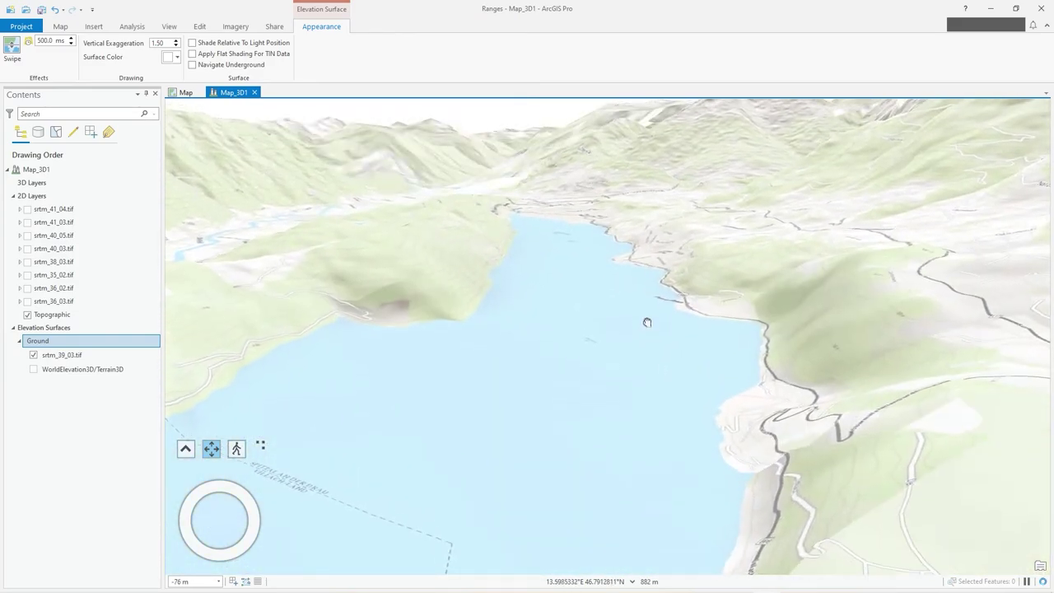
pyautogui.click(236, 452)
pyautogui.scroll(-4, 736, 278)
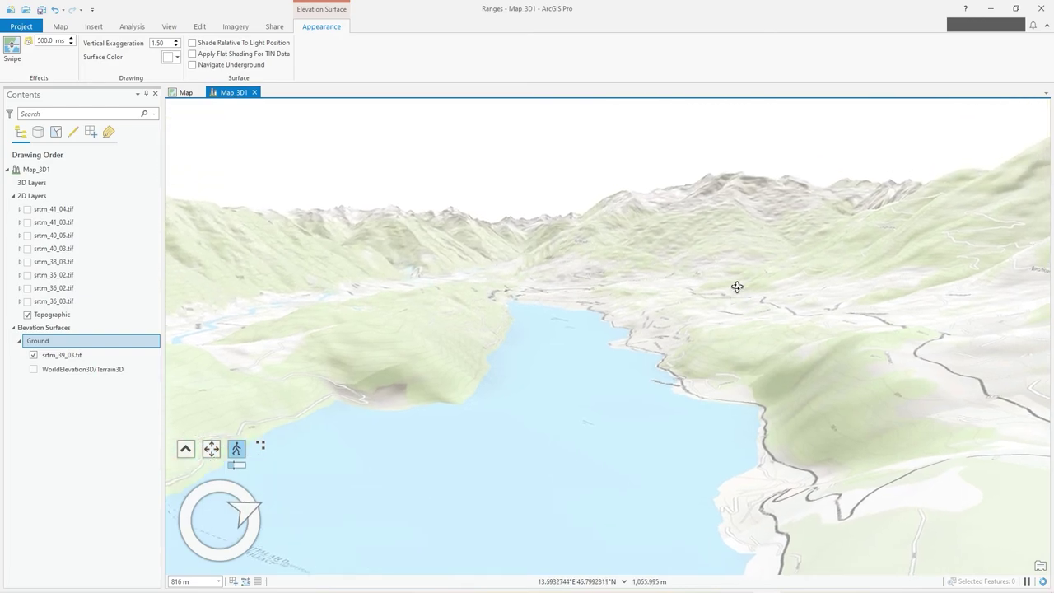
pyautogui.moveTo(728, 281); pyautogui.dragTo(849, 271, button='middle')
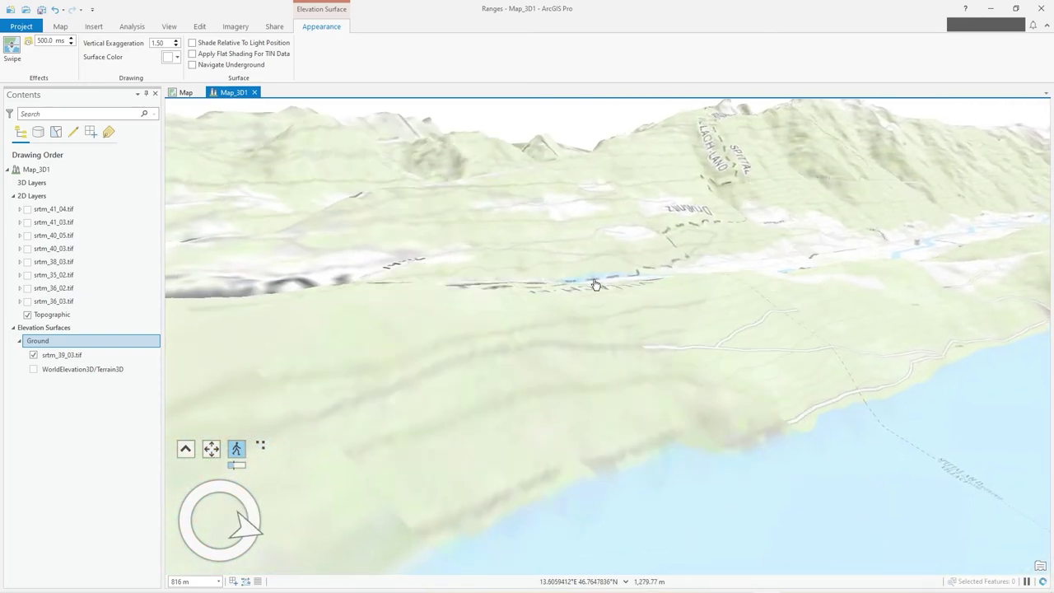
pyautogui.moveTo(774, 261); pyautogui.dragTo(674, 270)
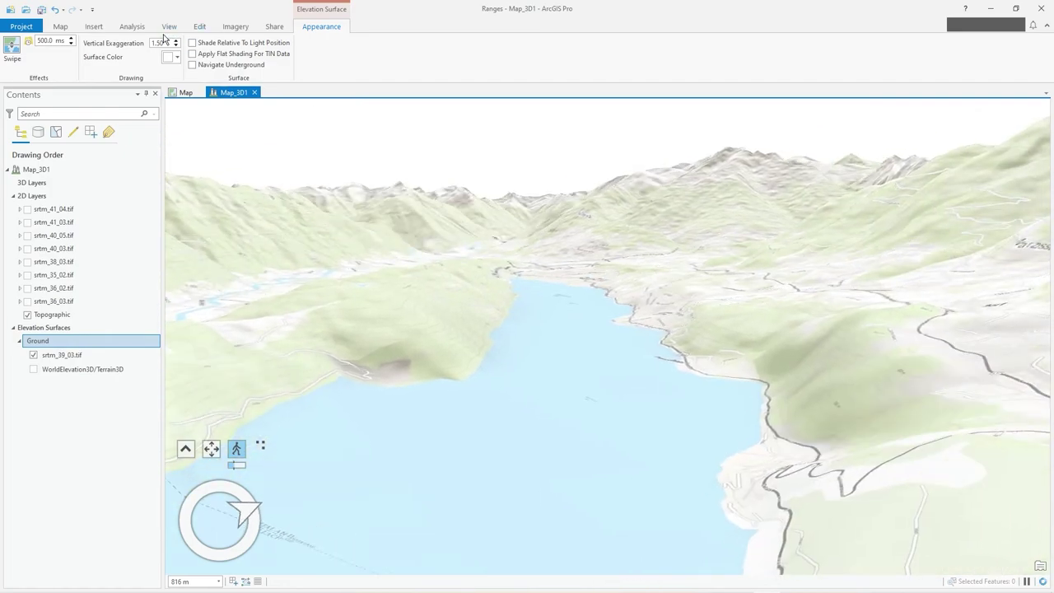
pyautogui.click(125, 28)
pyautogui.click(94, 27)
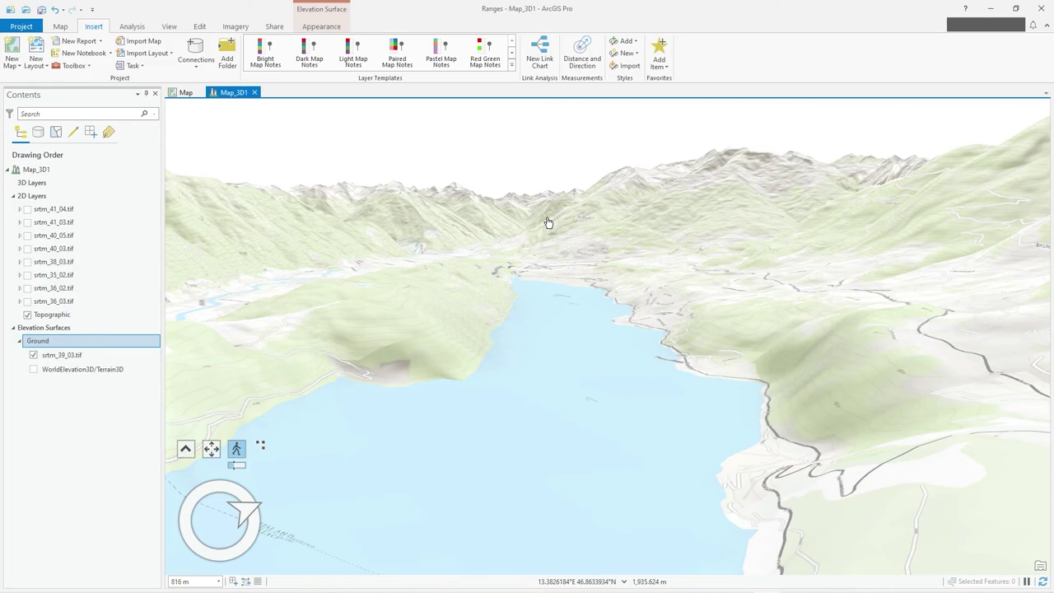
pyautogui.moveTo(545, 224)
pyautogui.mouseDown(button='middle')
pyautogui.moveTo(542, 236)
pyautogui.moveTo(544, 226)
pyautogui.mouseUp(button='middle')
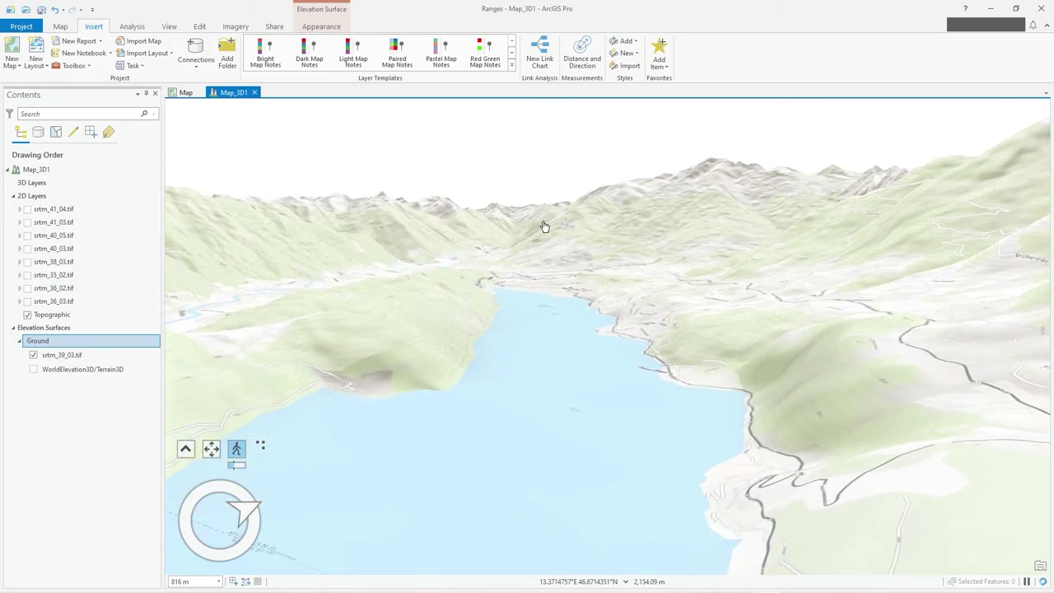